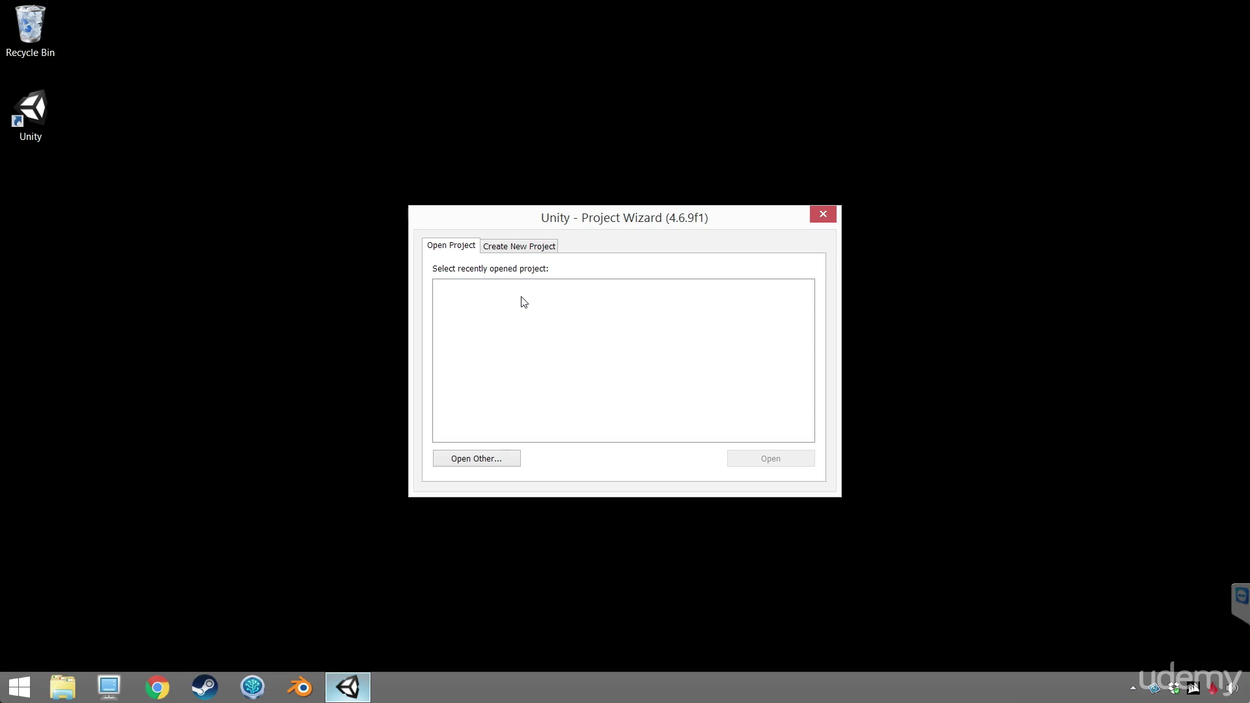
Open the existing project New Unity Project from the Documents folder and close the editor again.
{"action": "left_click", "coordinate": [505, 461]}
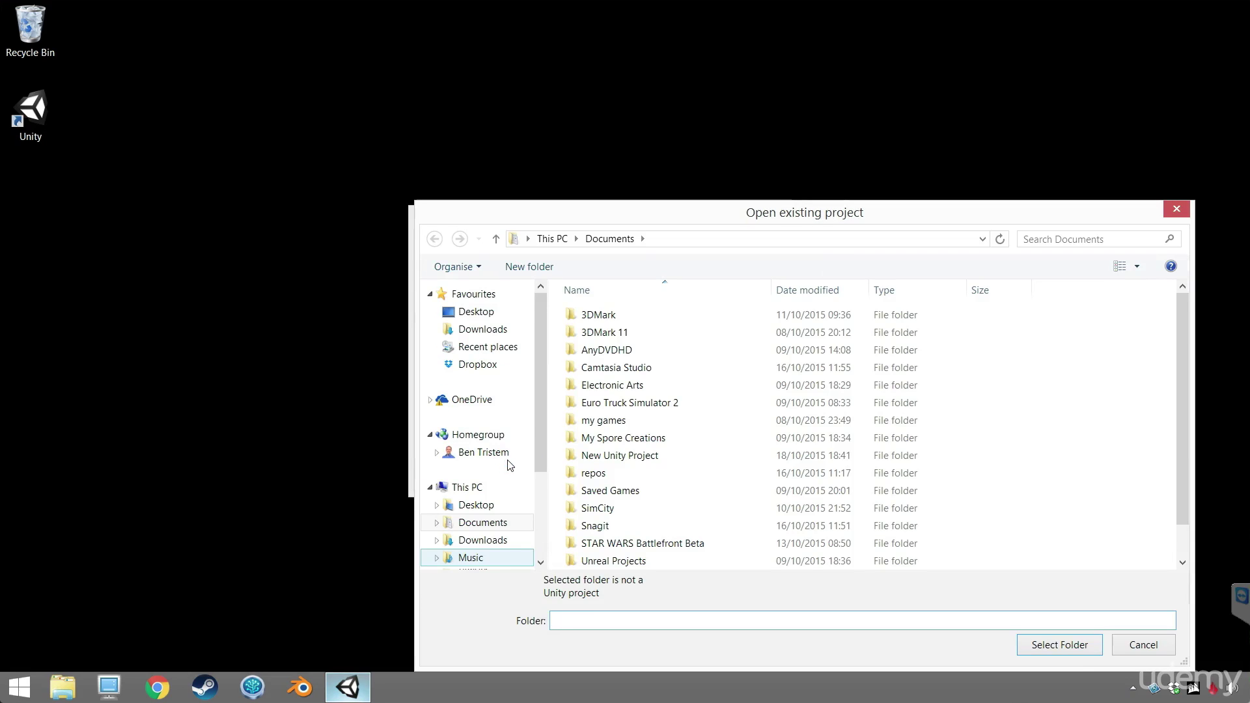
{"action": "left_click", "coordinate": [482, 523]}
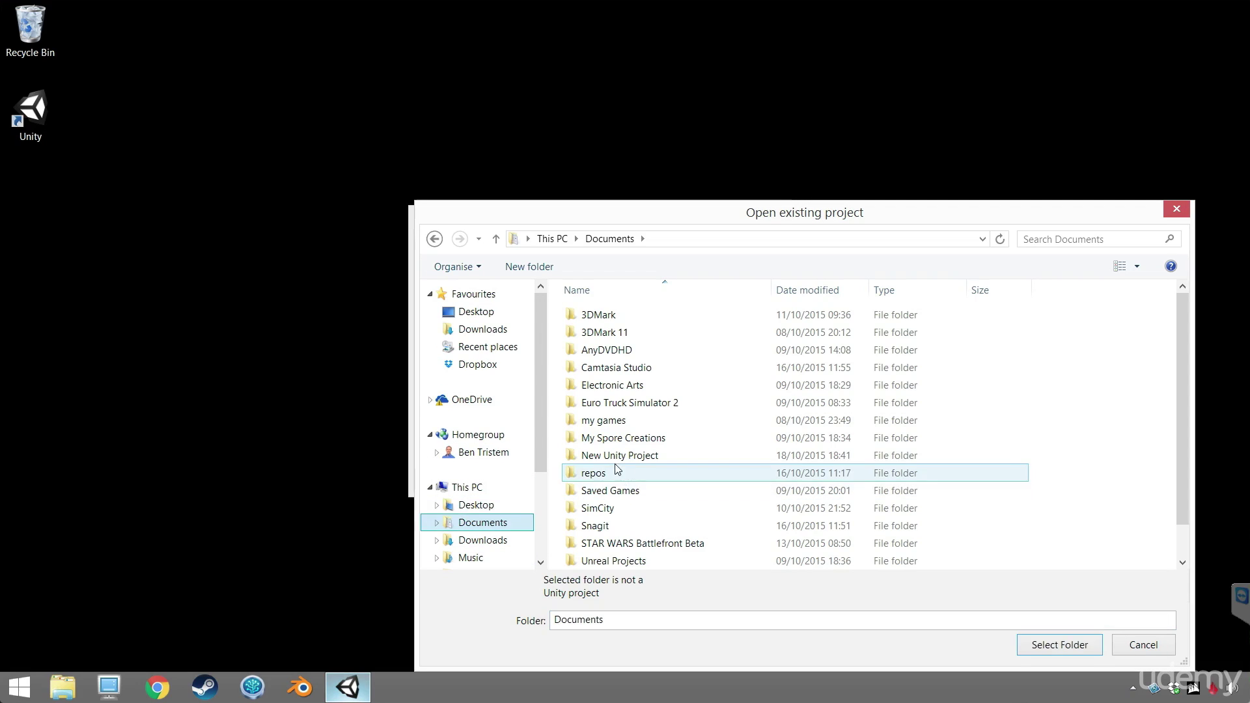
{"action": "left_click", "coordinate": [612, 456]}
{"action": "left_click_drag", "start_coordinate": [783, 213], "coordinate": [682, 101]}
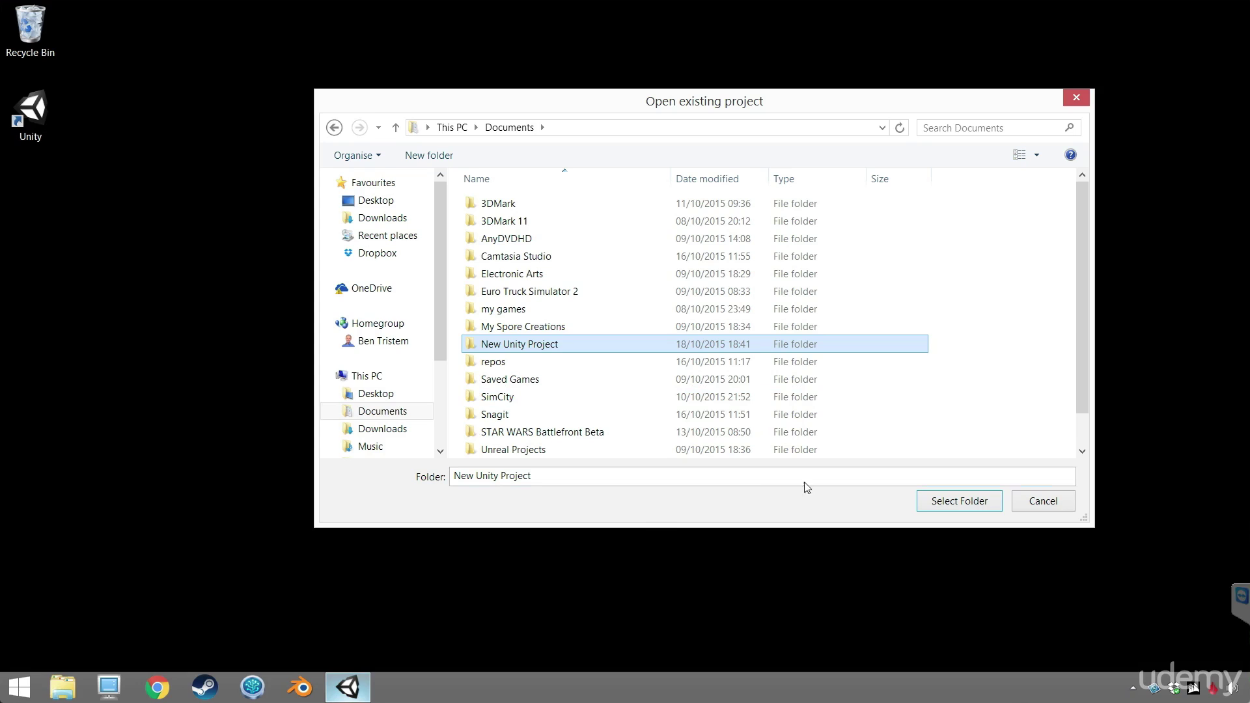
{"action": "left_click", "coordinate": [959, 501]}
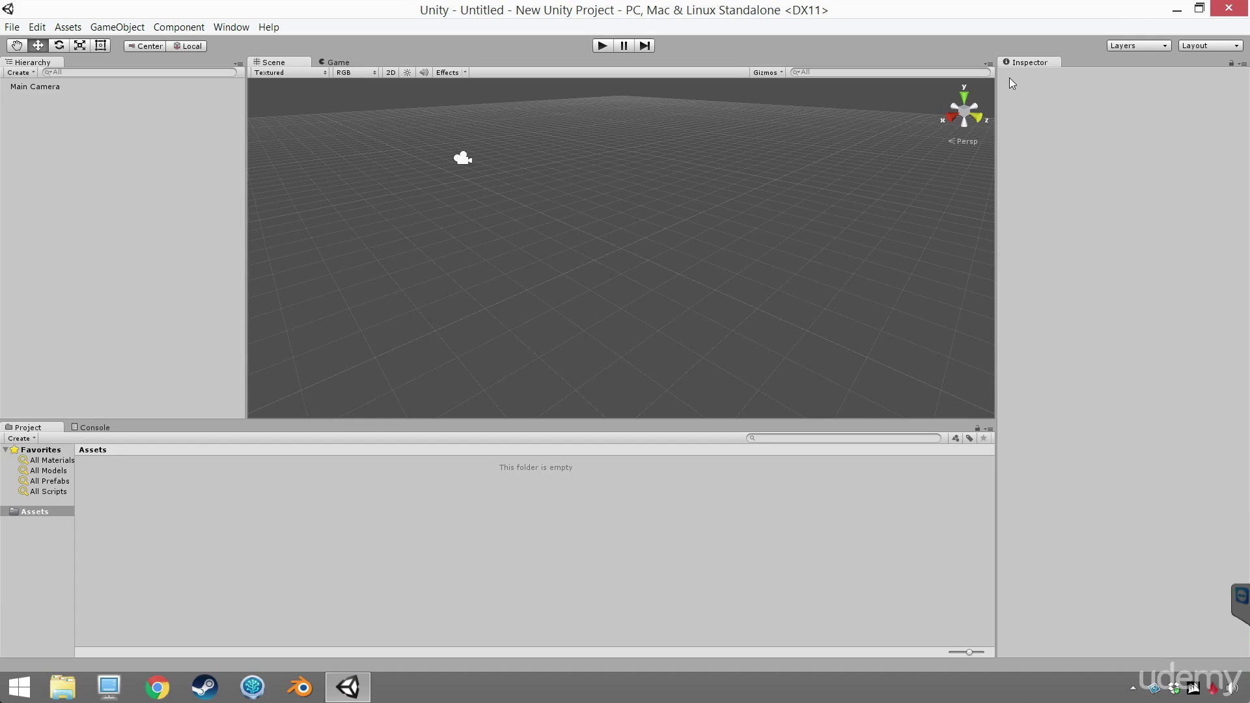
{"action": "left_click", "coordinate": [1227, 9]}
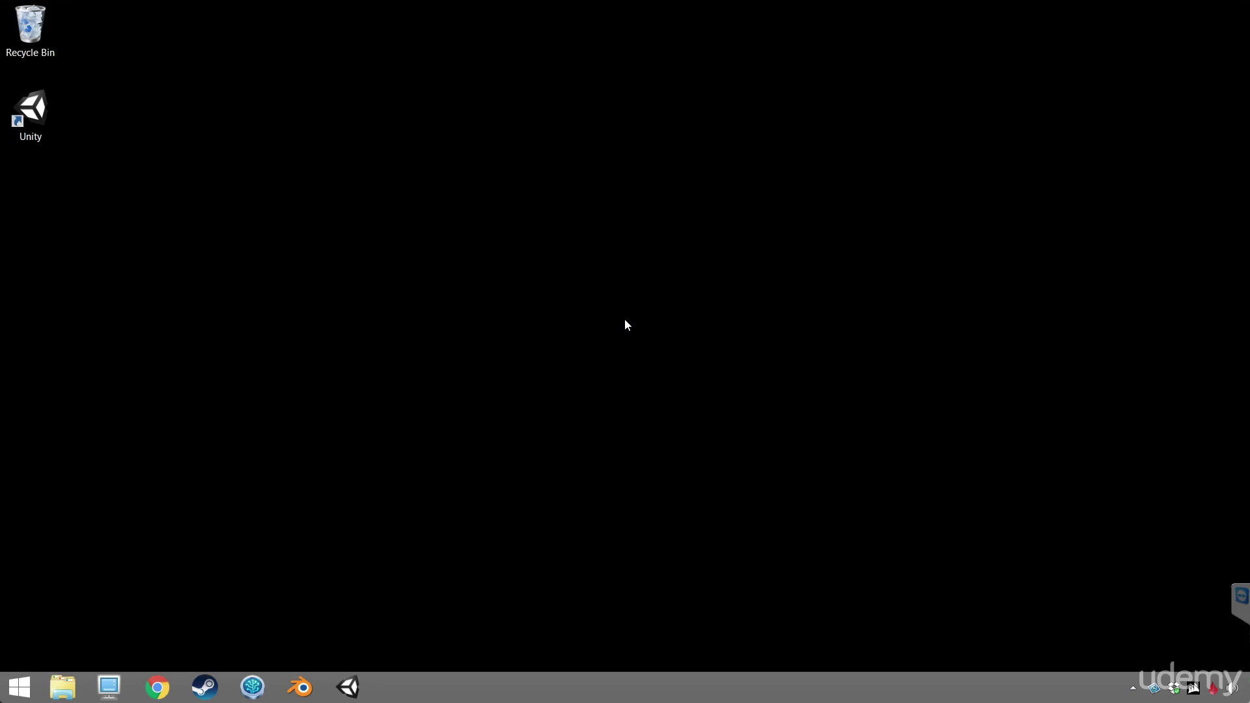
Switch to File Explorer and move the New Unity Project folder from Documents to the desktop.
{"action": "left_click", "coordinate": [56, 678]}
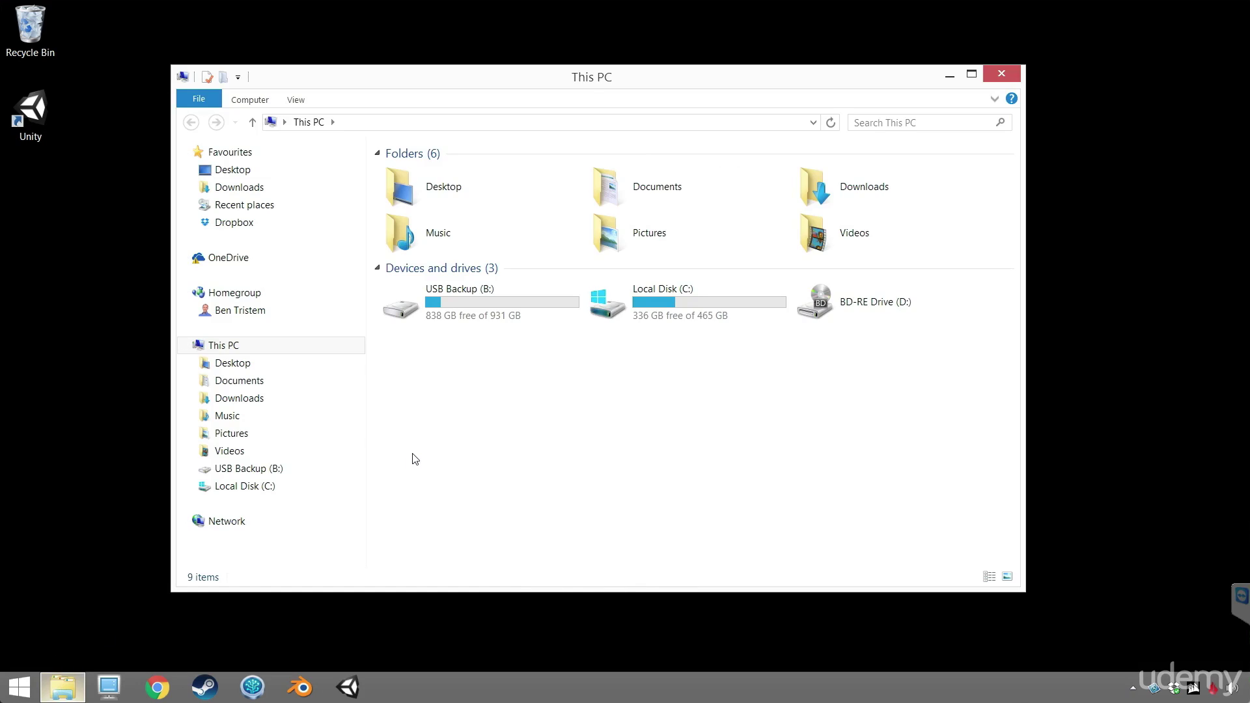
{"action": "double_click", "coordinate": [677, 188]}
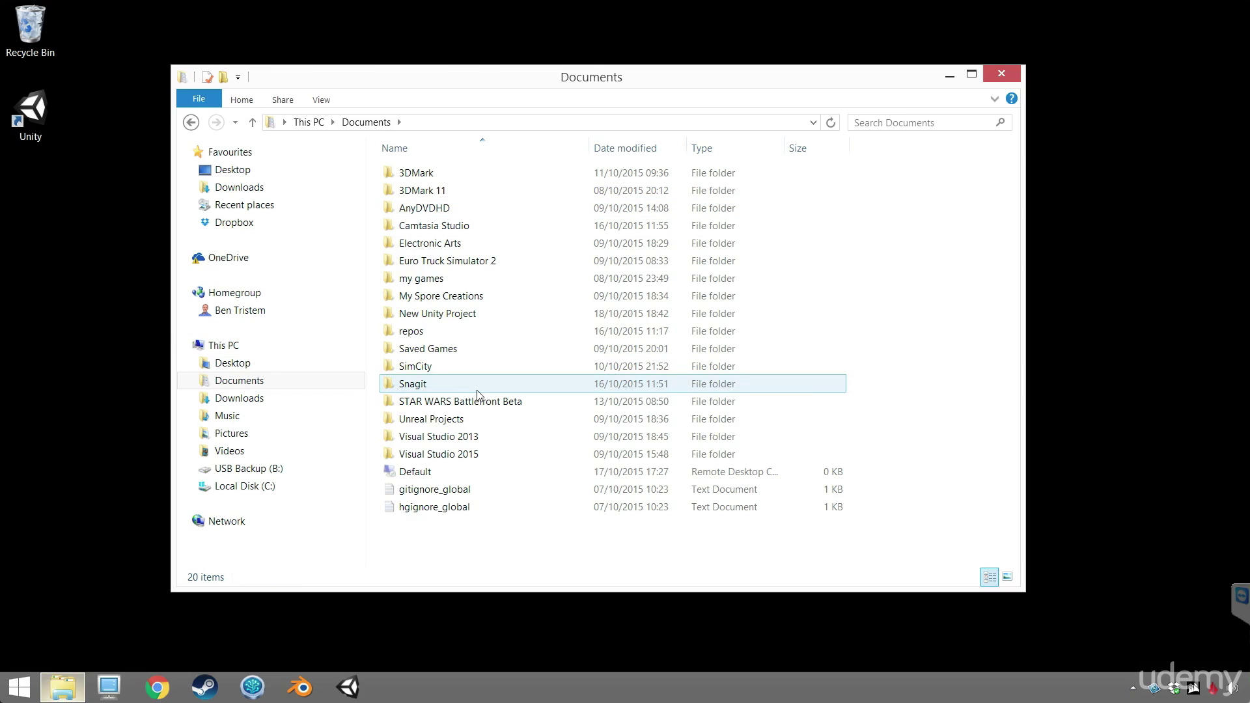
{"action": "left_click", "coordinate": [438, 314]}
{"action": "left_click_drag", "start_coordinate": [88, 284], "coordinate": [69, 276]}
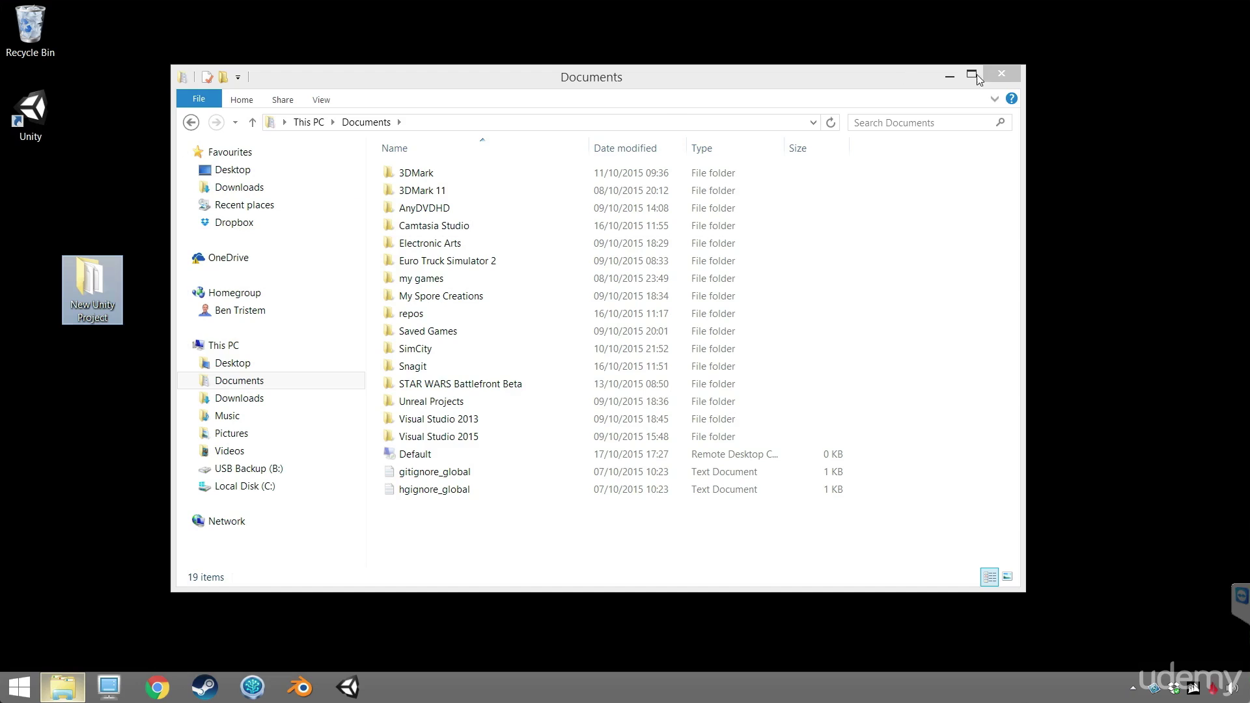
Create a folder named Unity inside Documents\repos and move the New Unity Project folder from the desktop into it.
{"action": "double_click", "coordinate": [416, 313]}
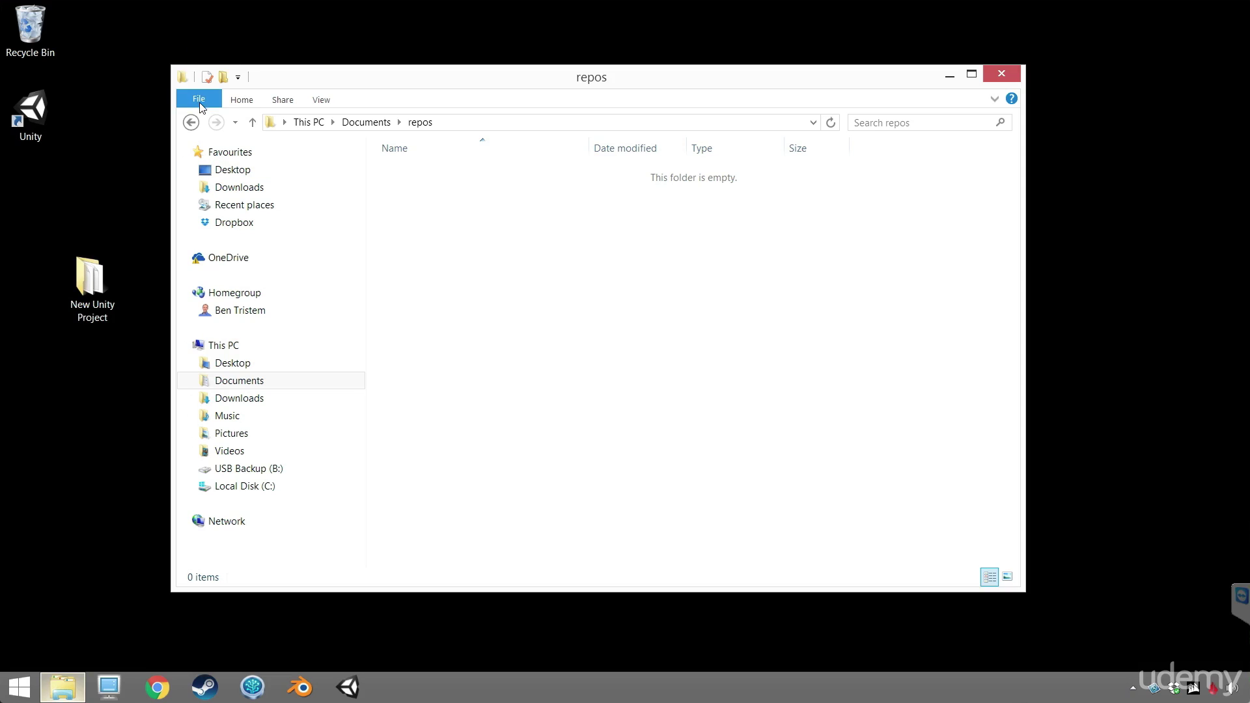
{"action": "right_click", "coordinate": [406, 221]}
{"action": "mouse_move", "coordinate": [467, 231]}
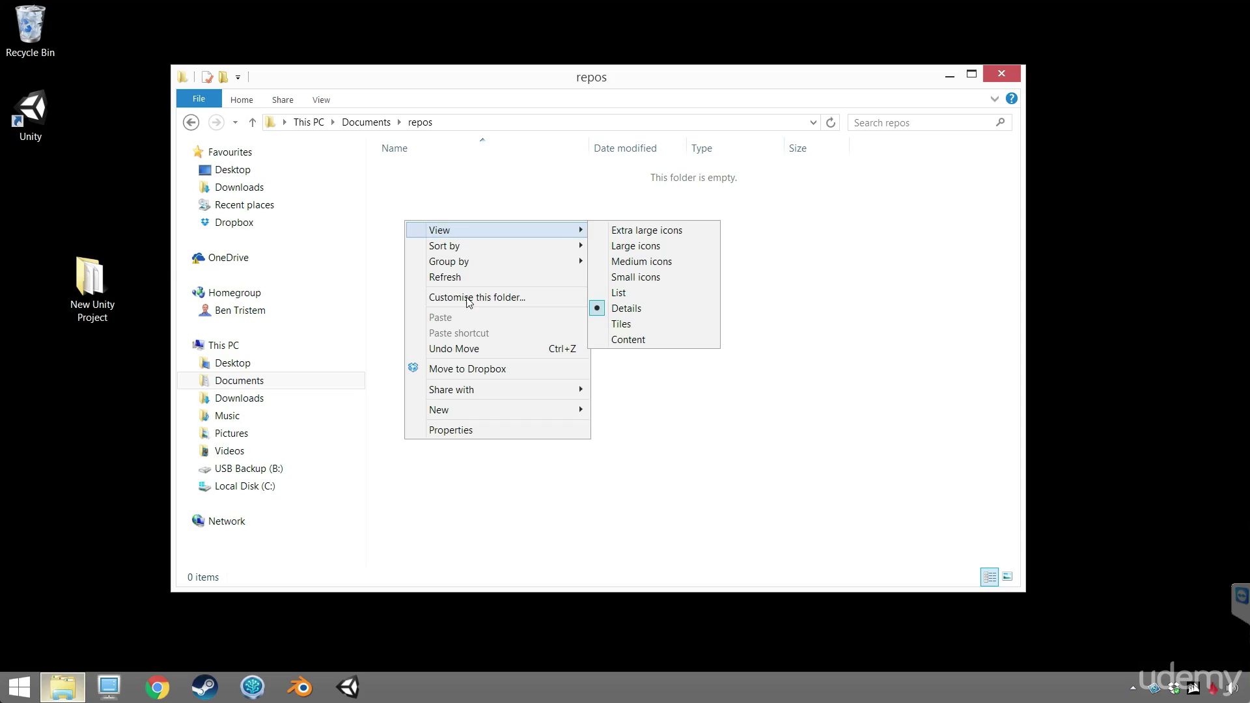
{"action": "mouse_move", "coordinate": [471, 412]}
{"action": "left_click", "coordinate": [619, 411]}
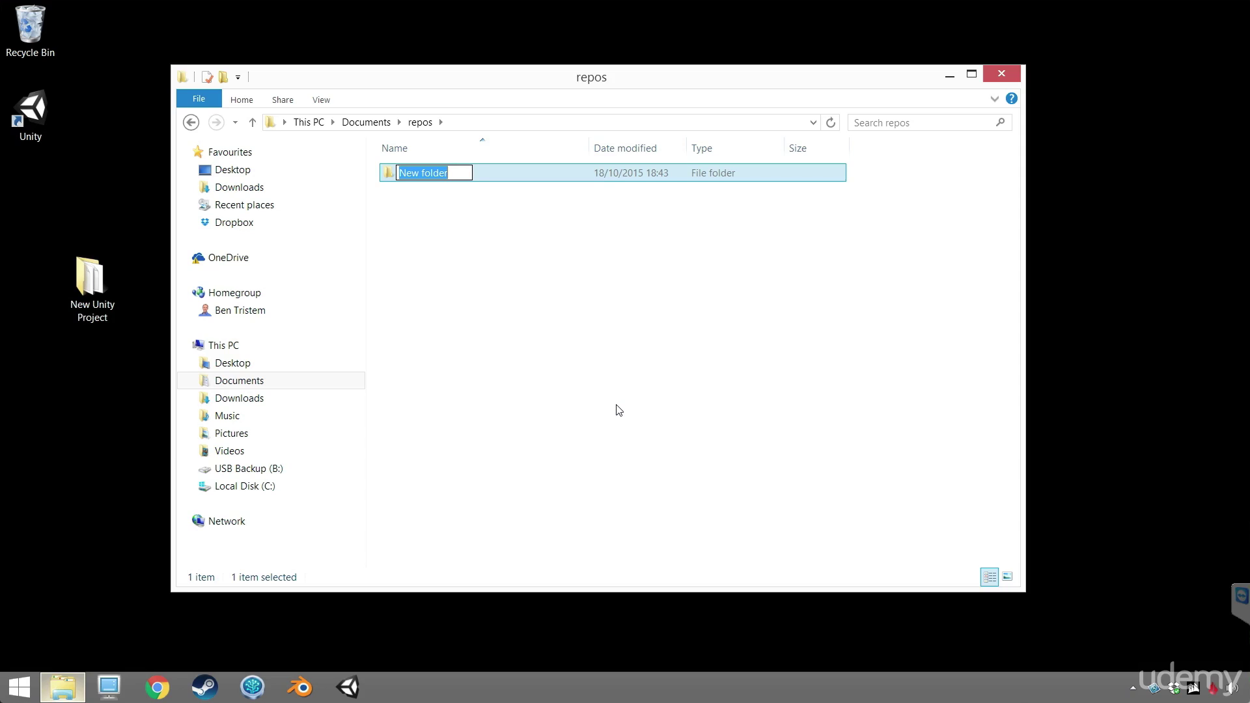
{"action": "type", "text": "Unity"}
{"action": "key", "text": "Return"}
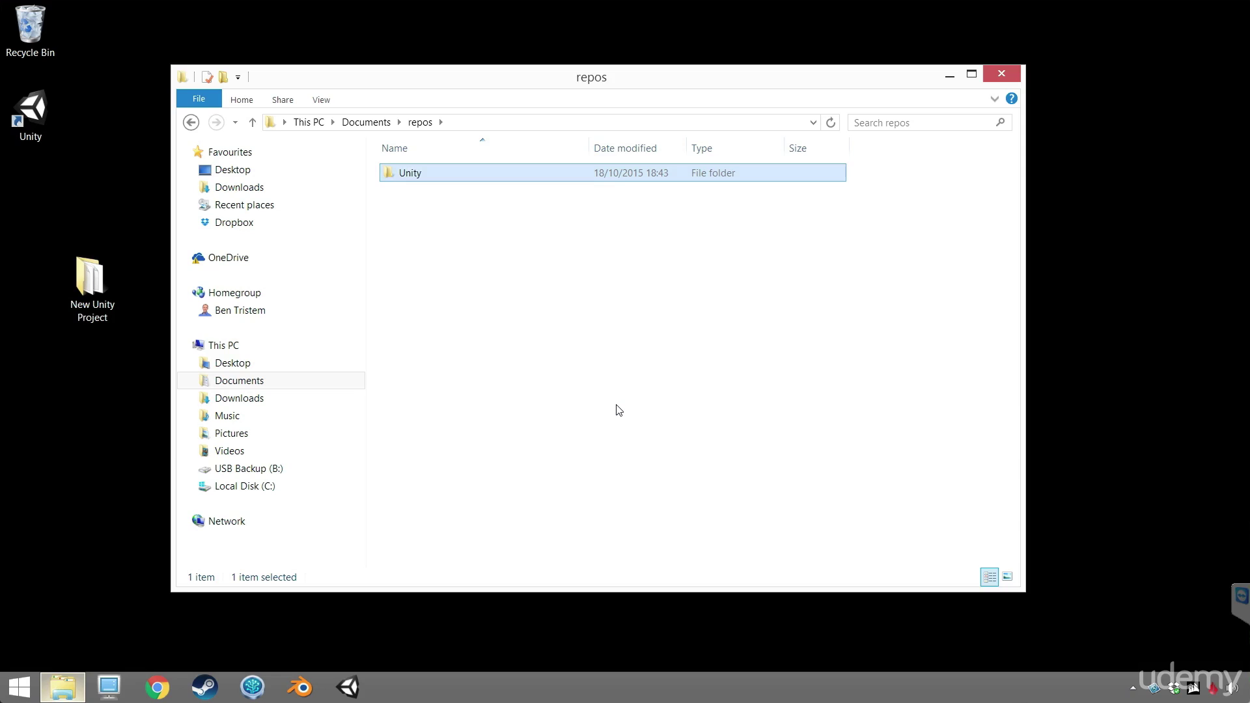
{"action": "left_click_drag", "start_coordinate": [90, 280], "coordinate": [408, 170]}
{"action": "double_click", "coordinate": [407, 170]}
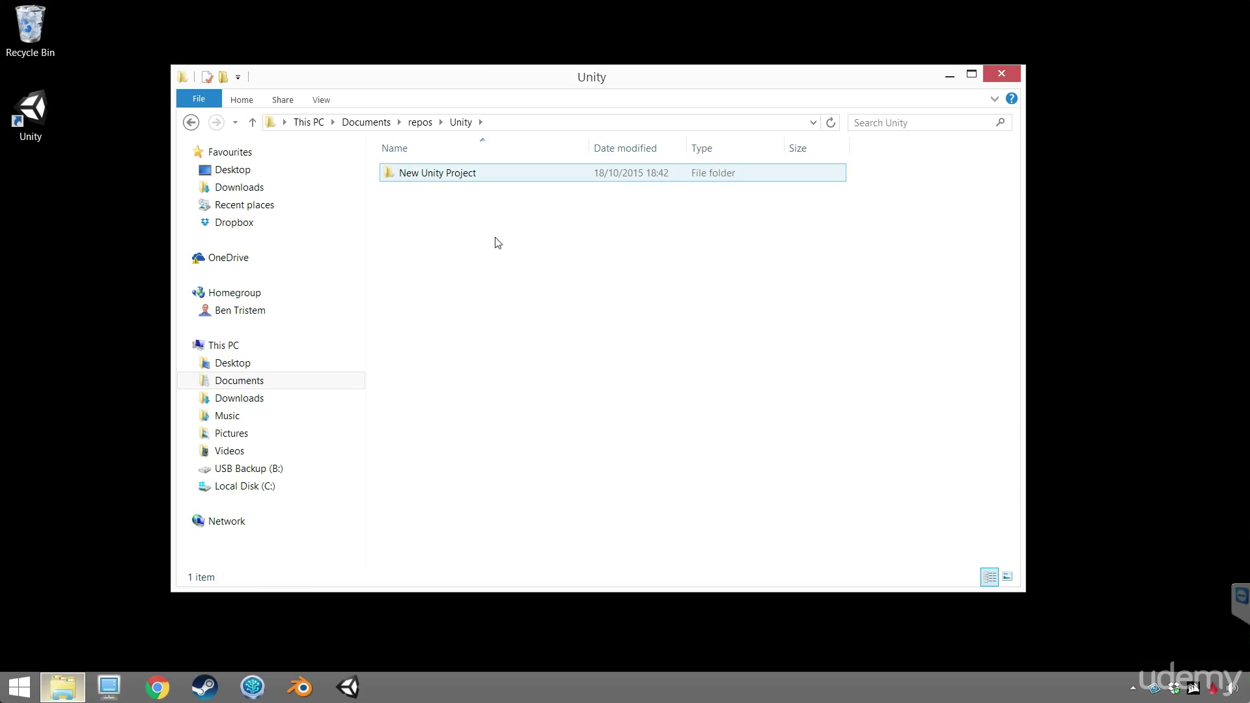
Launch Unity and open the existing project New Unity Project from Documents\repos\Unity.
{"action": "left_click", "coordinate": [348, 687]}
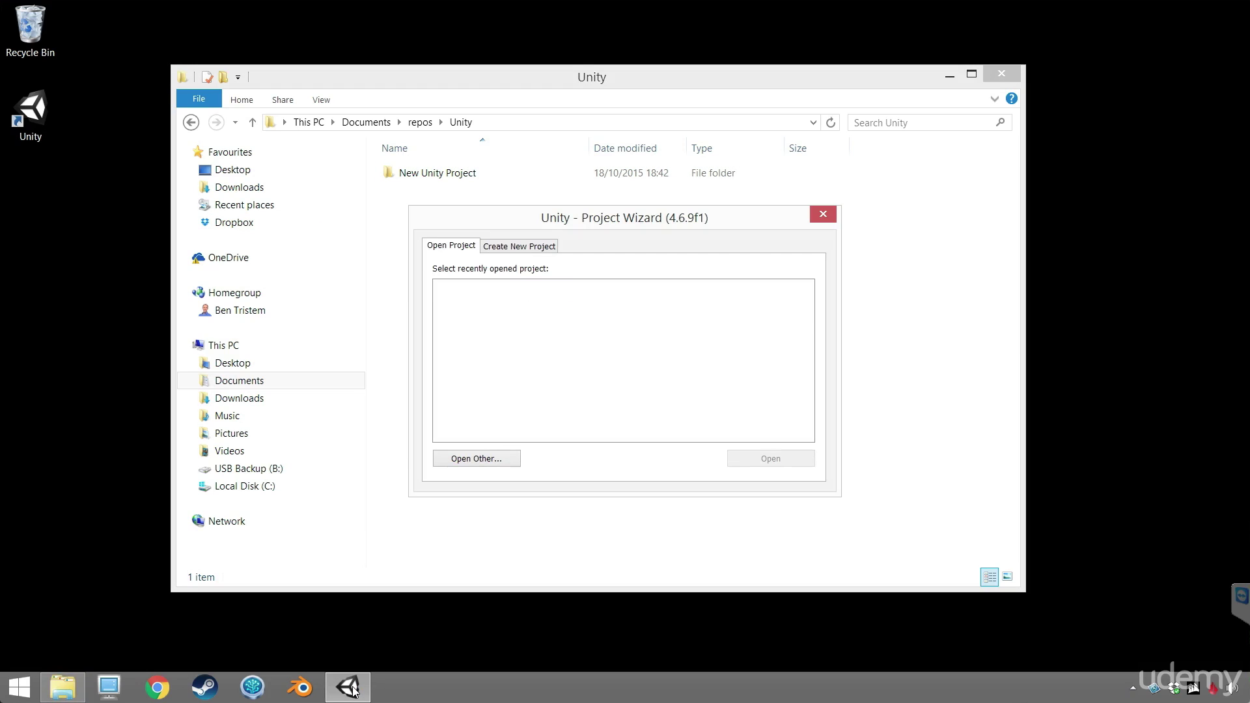
{"action": "left_click", "coordinate": [500, 461]}
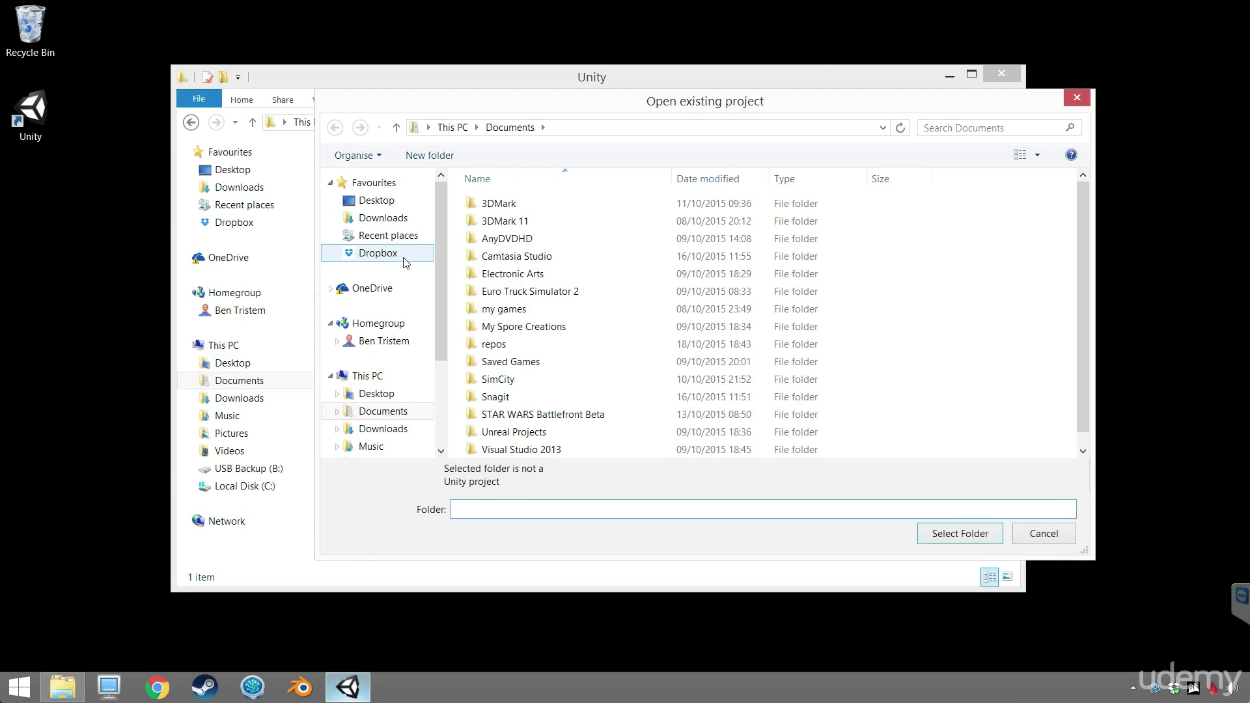
{"action": "left_click", "coordinate": [383, 411]}
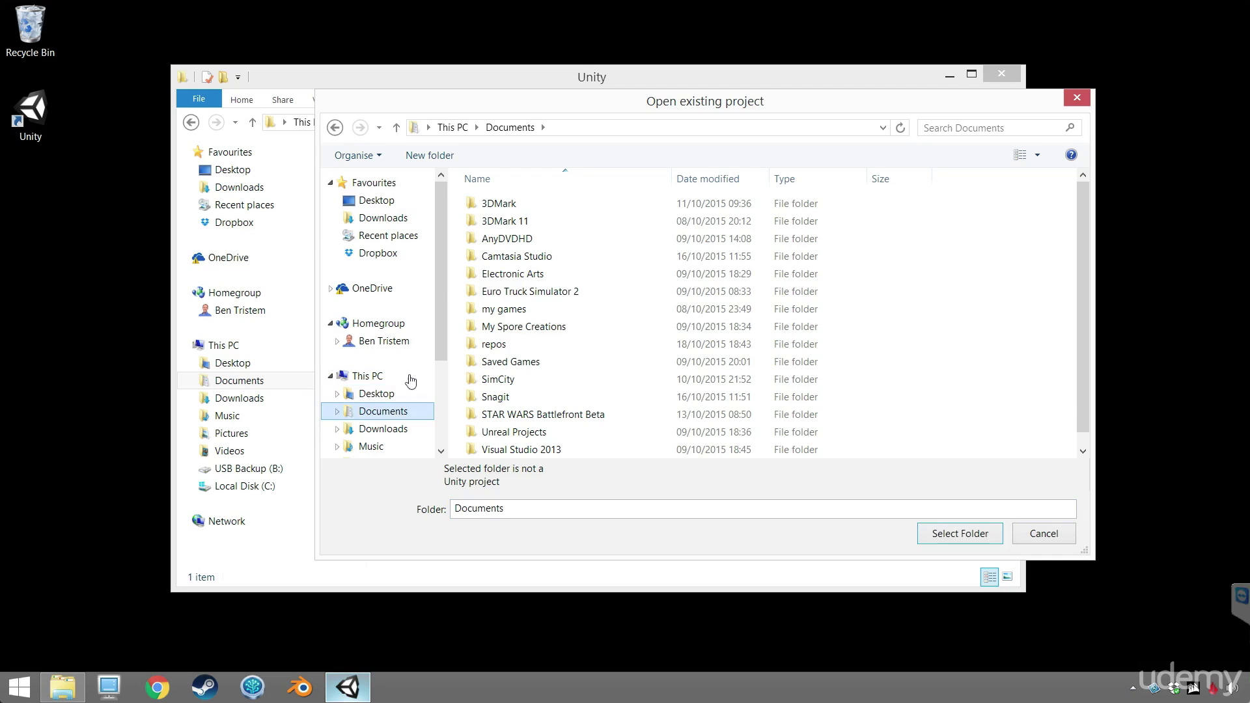
{"action": "double_click", "coordinate": [508, 343]}
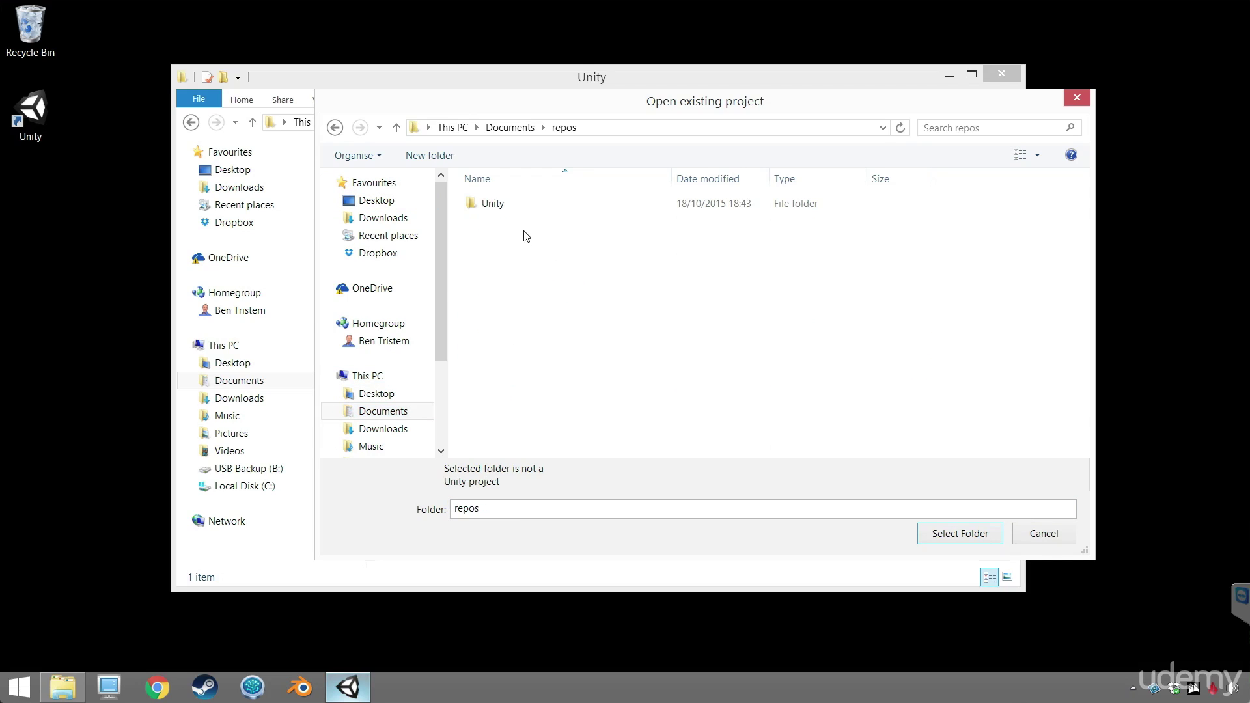
{"action": "double_click", "coordinate": [500, 207]}
{"action": "left_click", "coordinate": [500, 207]}
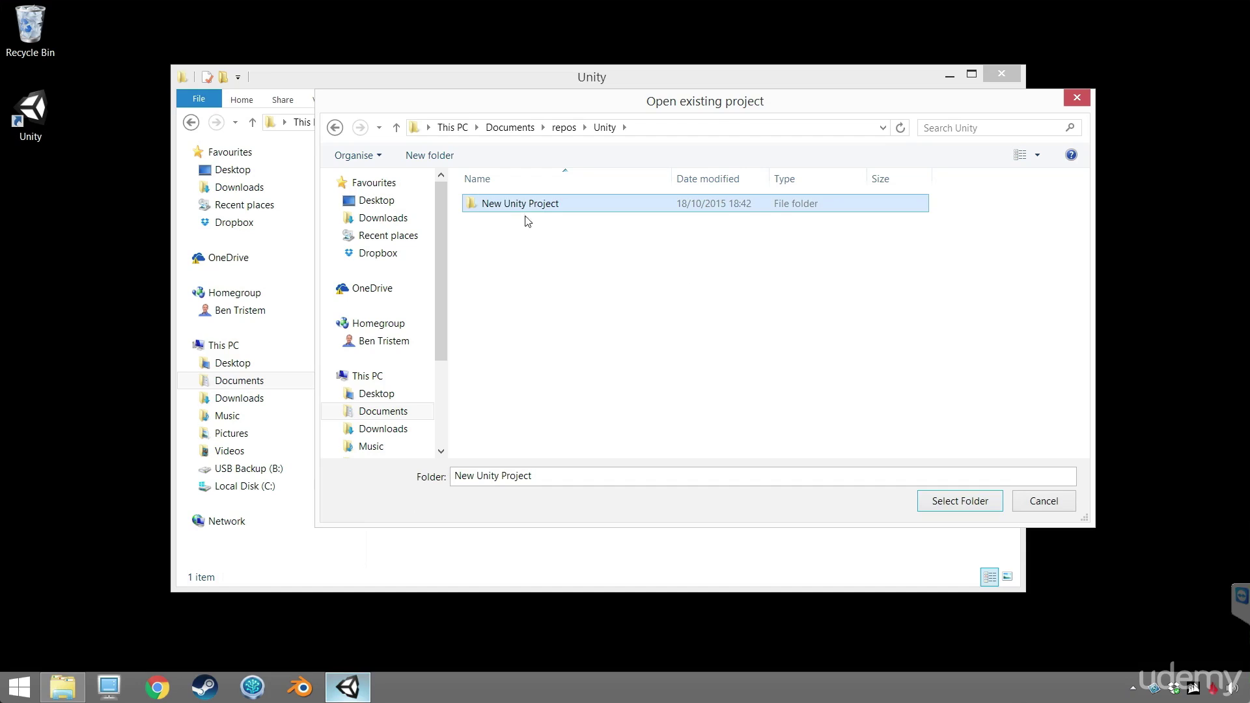
{"action": "left_click", "coordinate": [970, 509]}
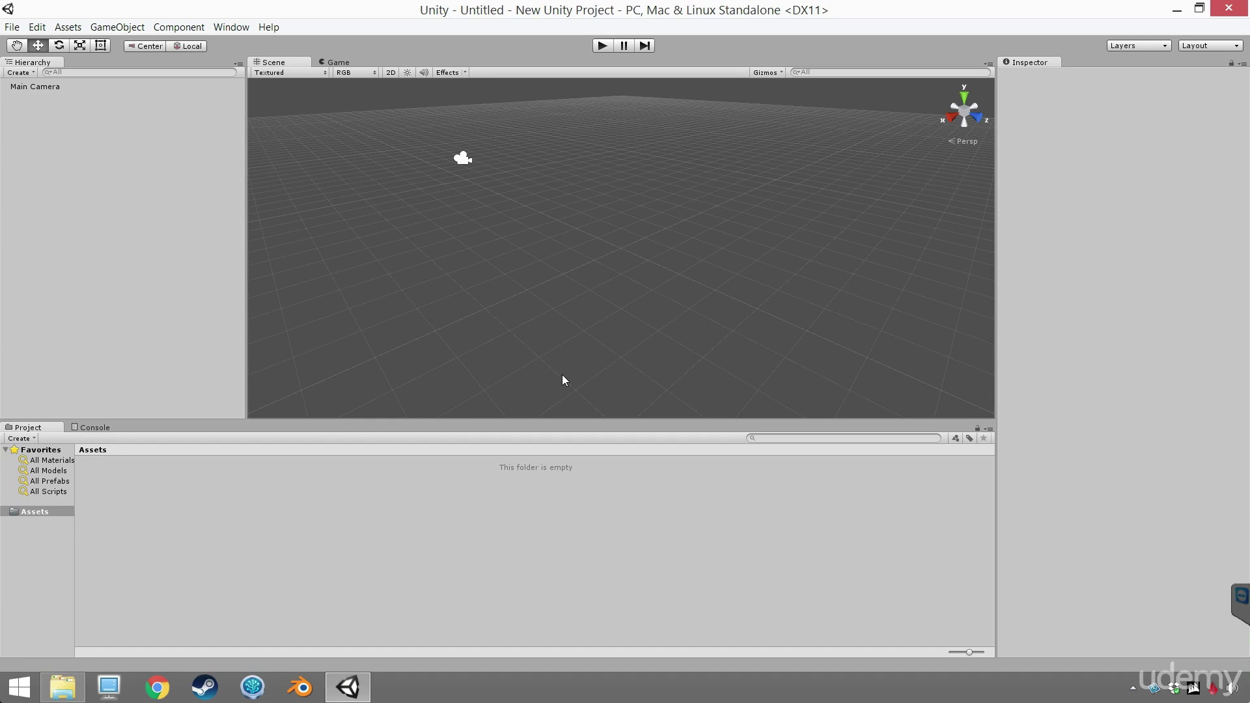
Set the editor's window layout to Default.
{"action": "right_click", "coordinate": [350, 524]}
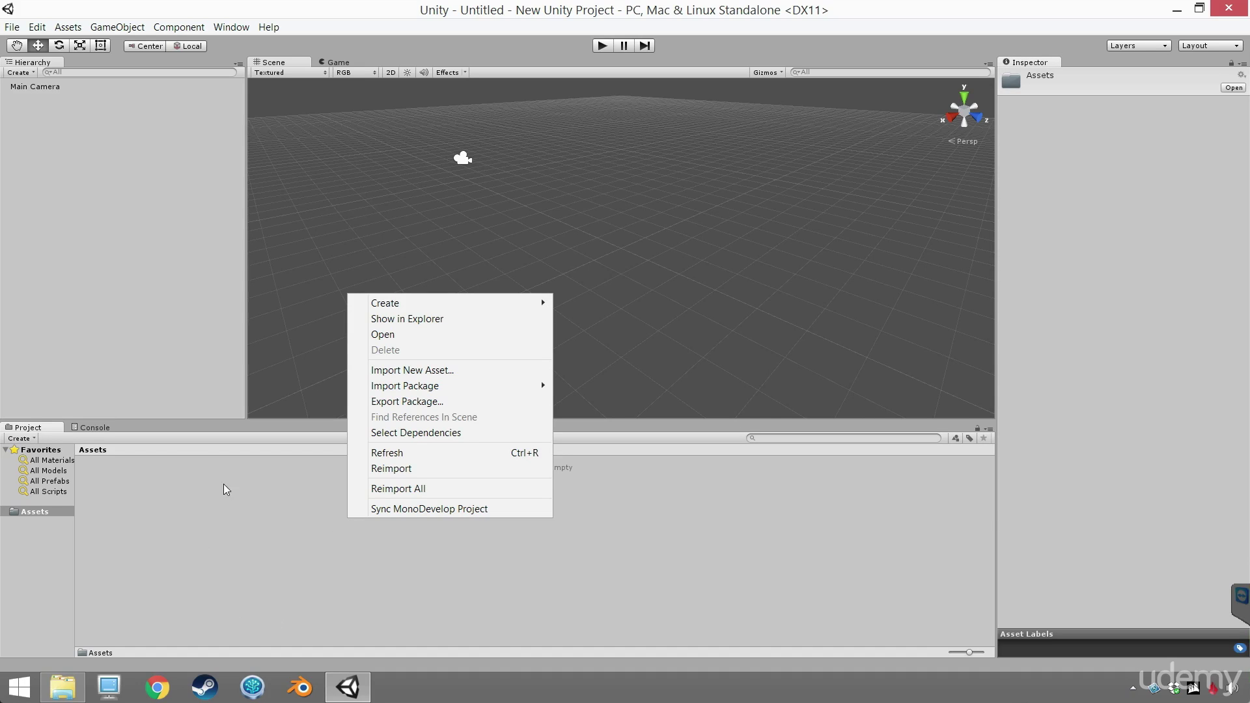
{"action": "left_click", "coordinate": [238, 540]}
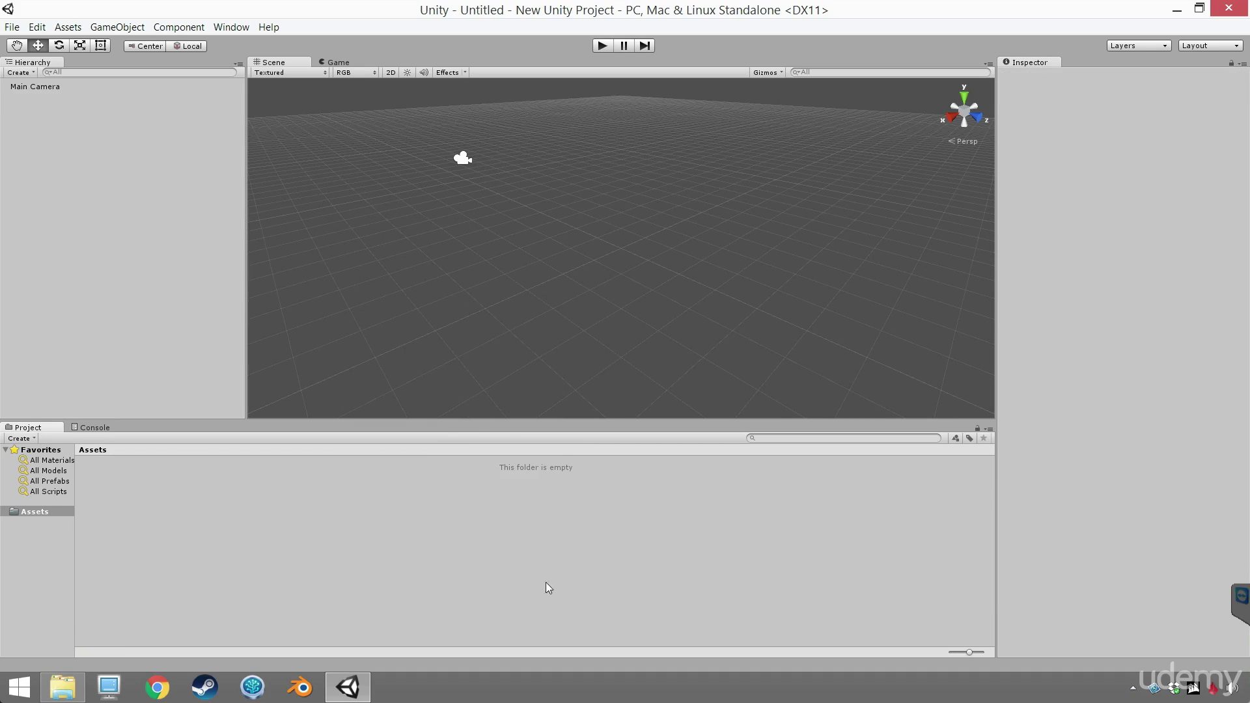
{"action": "left_click", "coordinate": [1227, 46]}
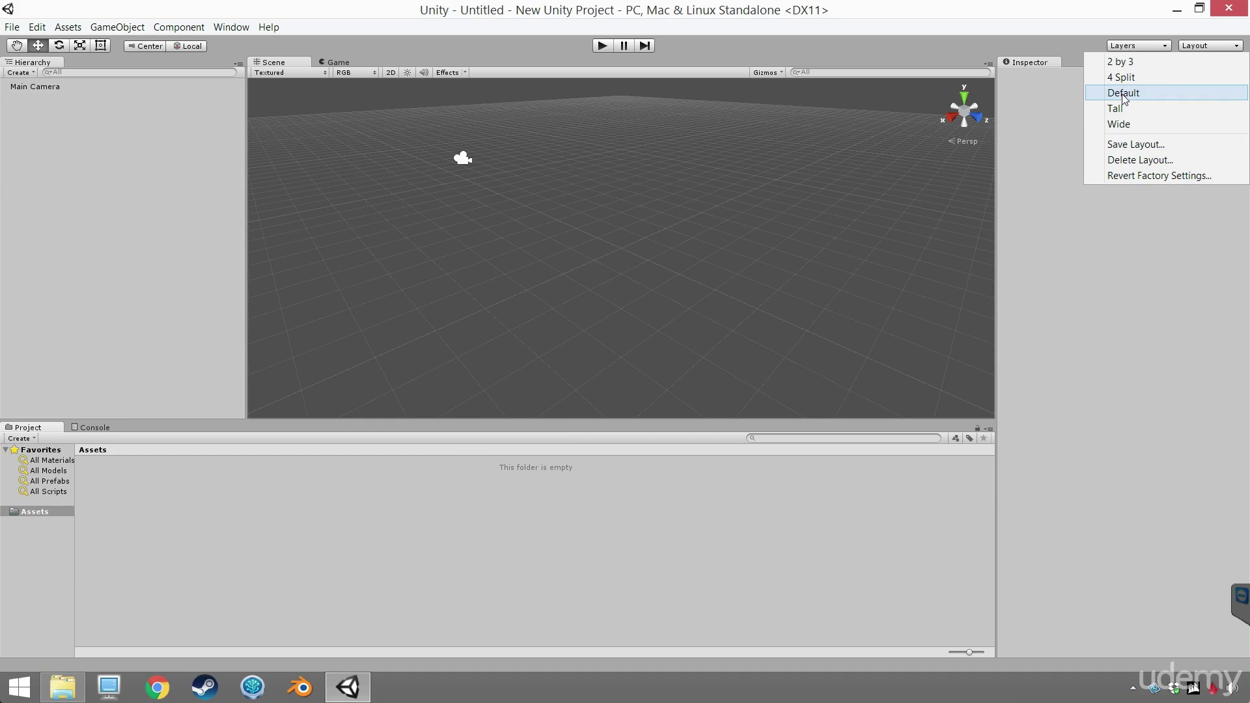
{"action": "left_click", "coordinate": [1151, 96]}
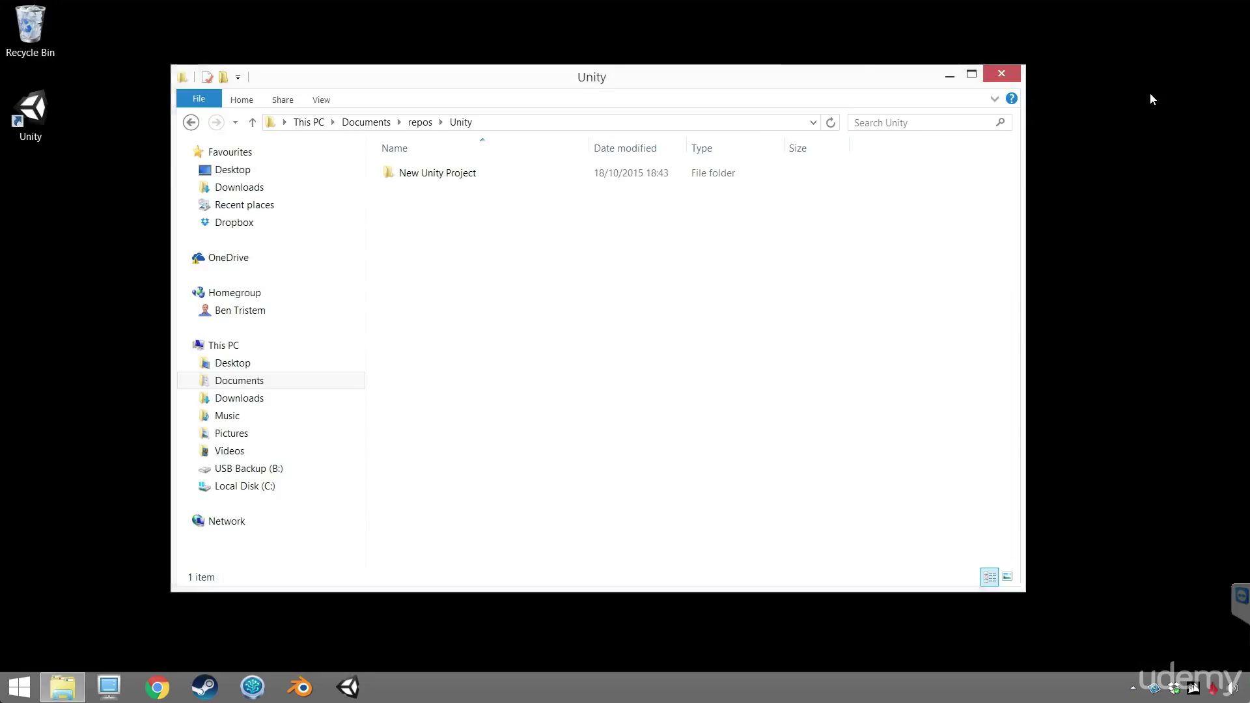
Create a C# script in the Assets folder, keeping the default name NewBehaviourScript.
{"action": "right_click", "coordinate": [468, 518]}
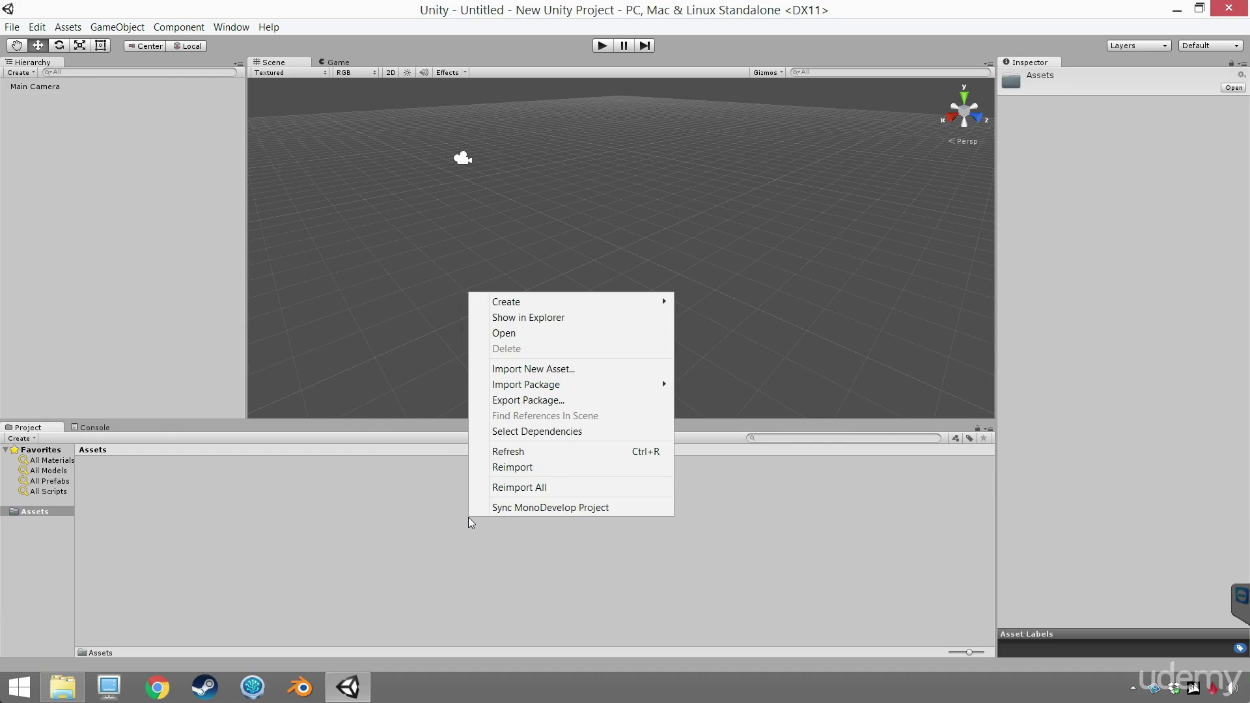
{"action": "mouse_move", "coordinate": [589, 305]}
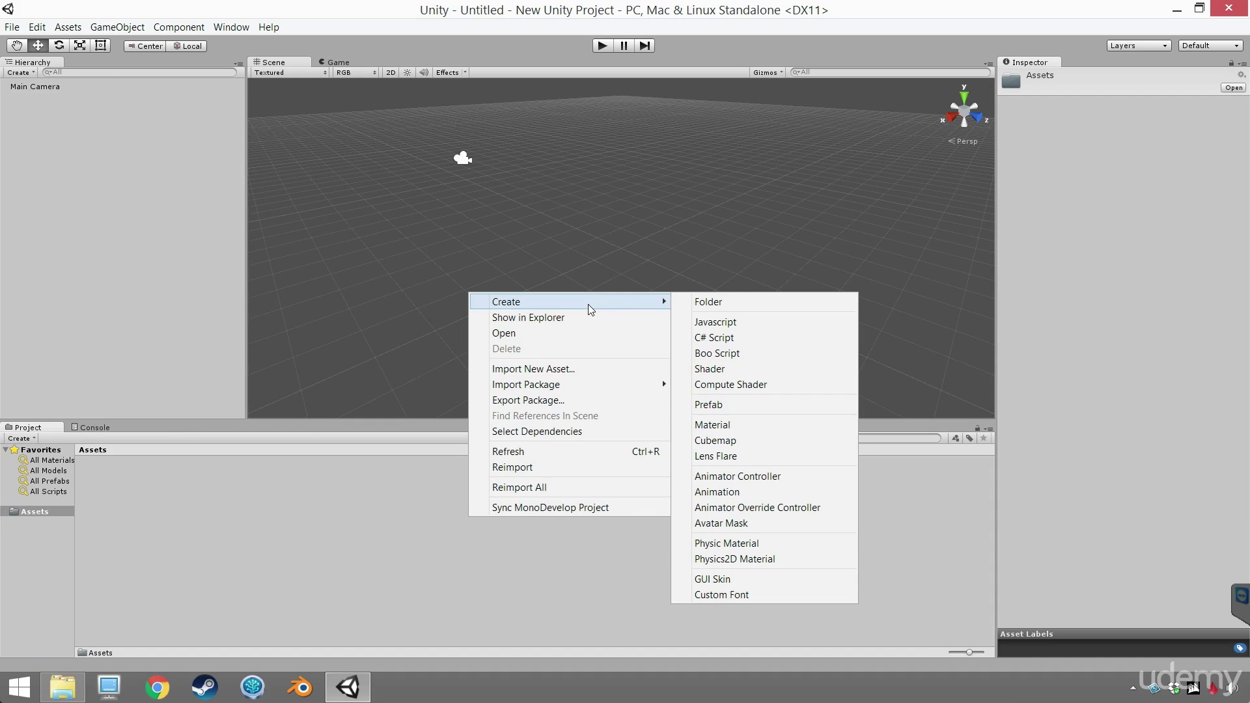
{"action": "left_click", "coordinate": [716, 338]}
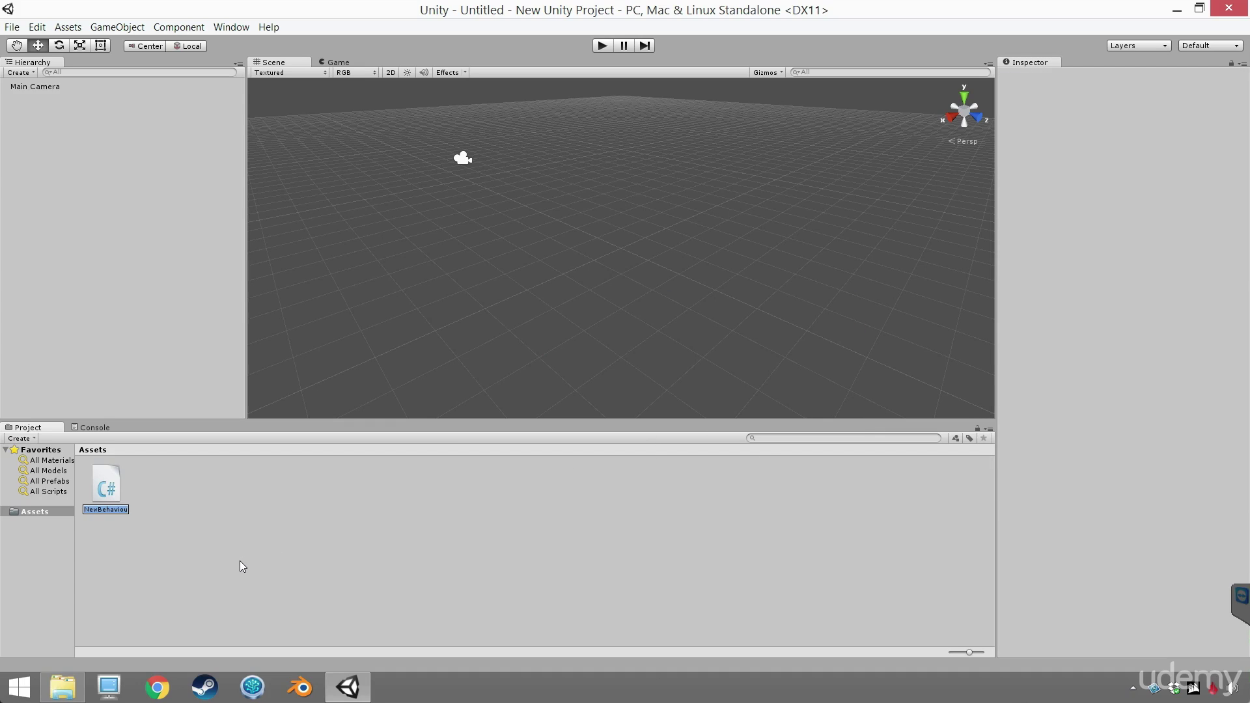
{"action": "key", "text": "Return"}
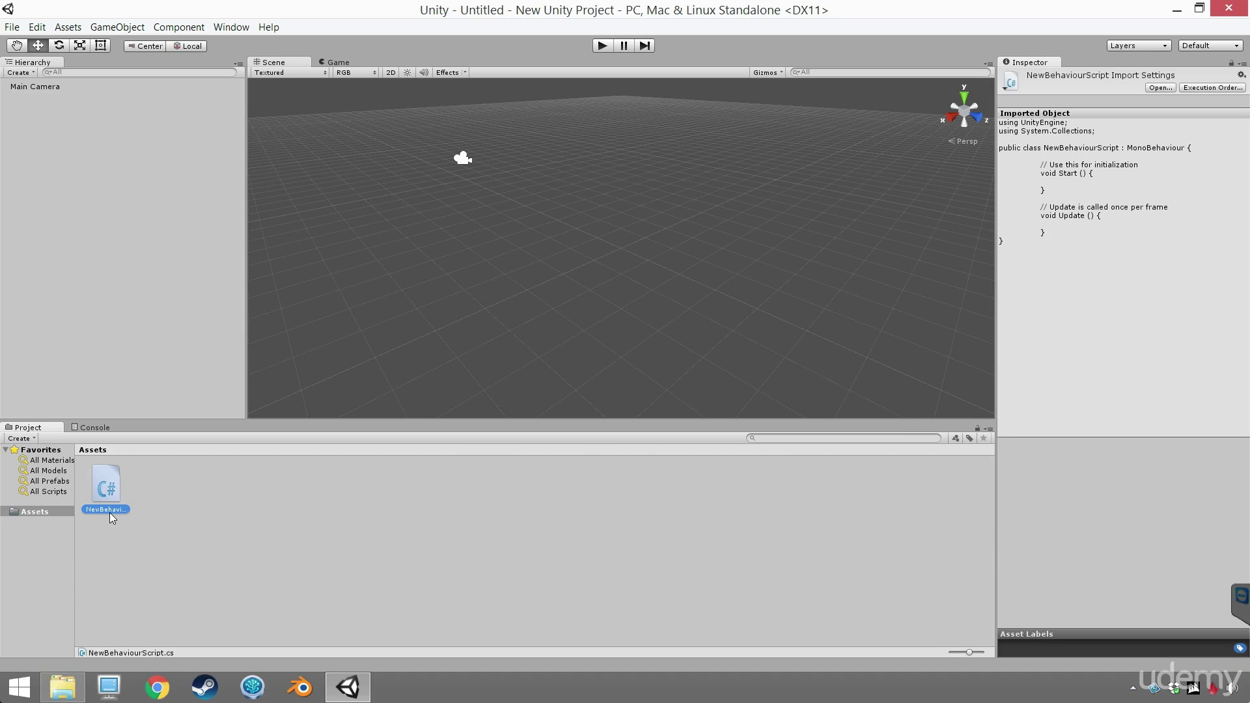
Inspect the files in New Unity Project's Assets folder in File Explorer and return to Unity.
{"action": "left_click", "coordinate": [59, 690]}
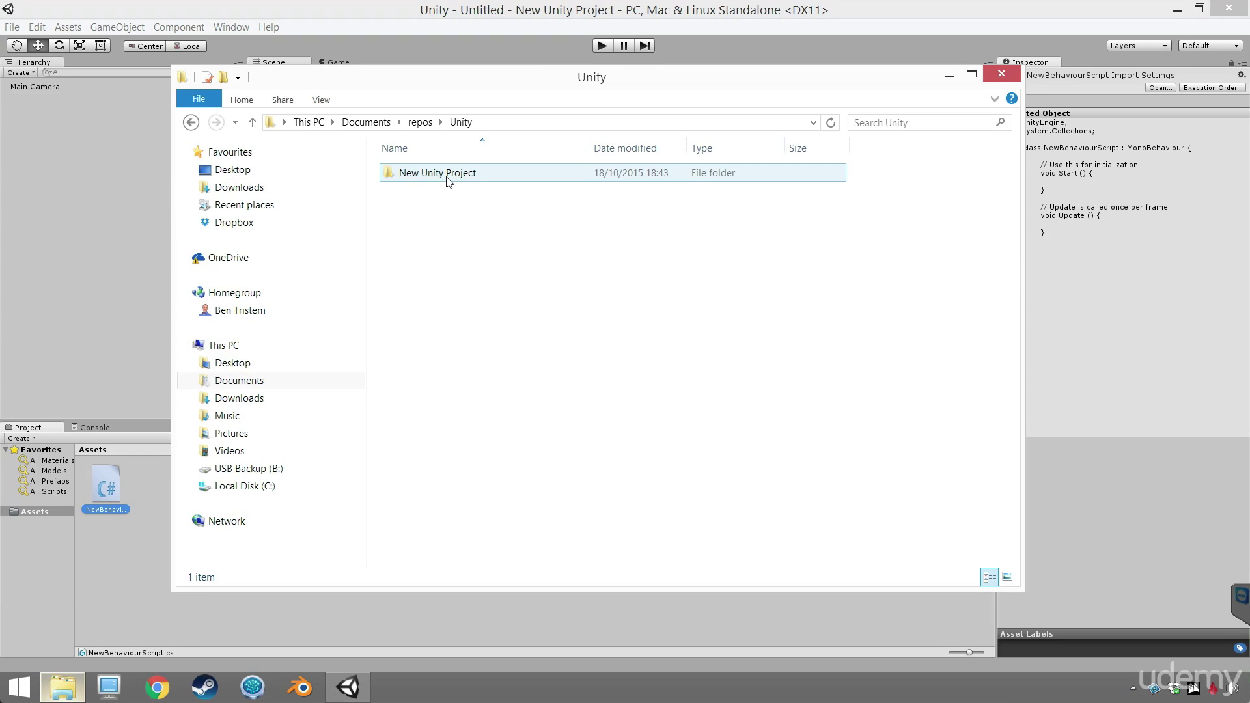
{"action": "double_click", "coordinate": [448, 174]}
{"action": "double_click", "coordinate": [430, 175]}
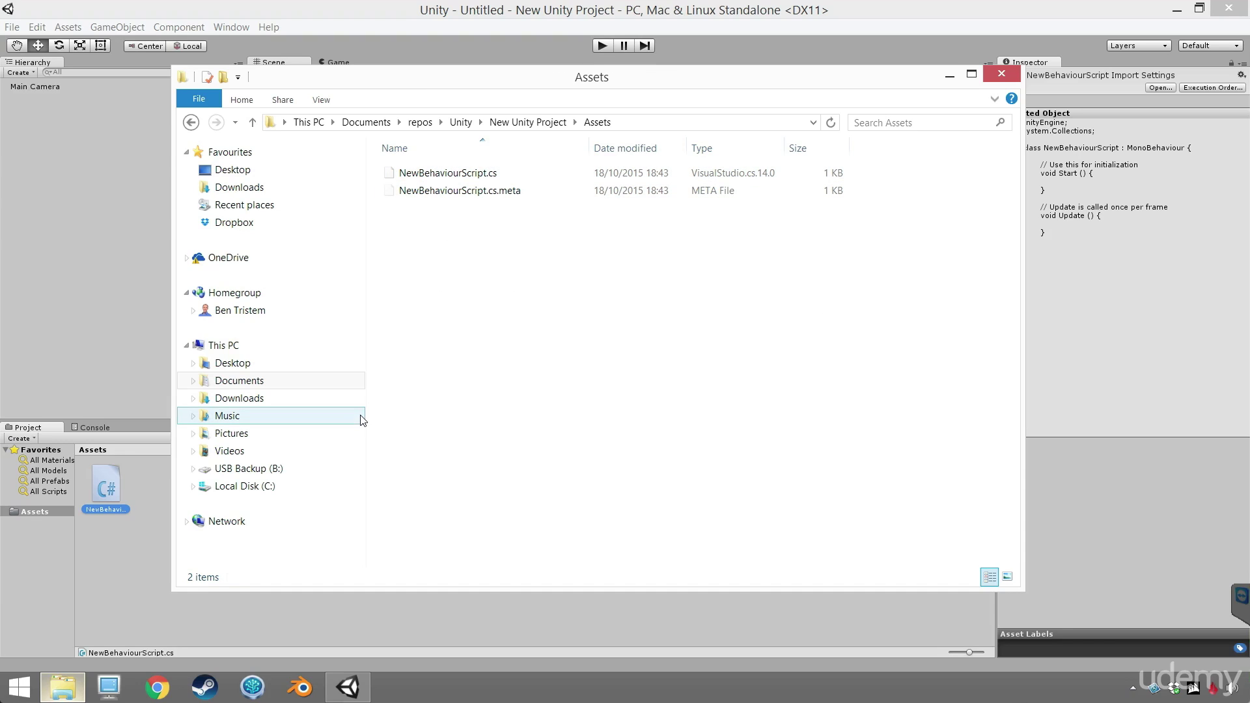
{"action": "left_click", "coordinate": [152, 440]}
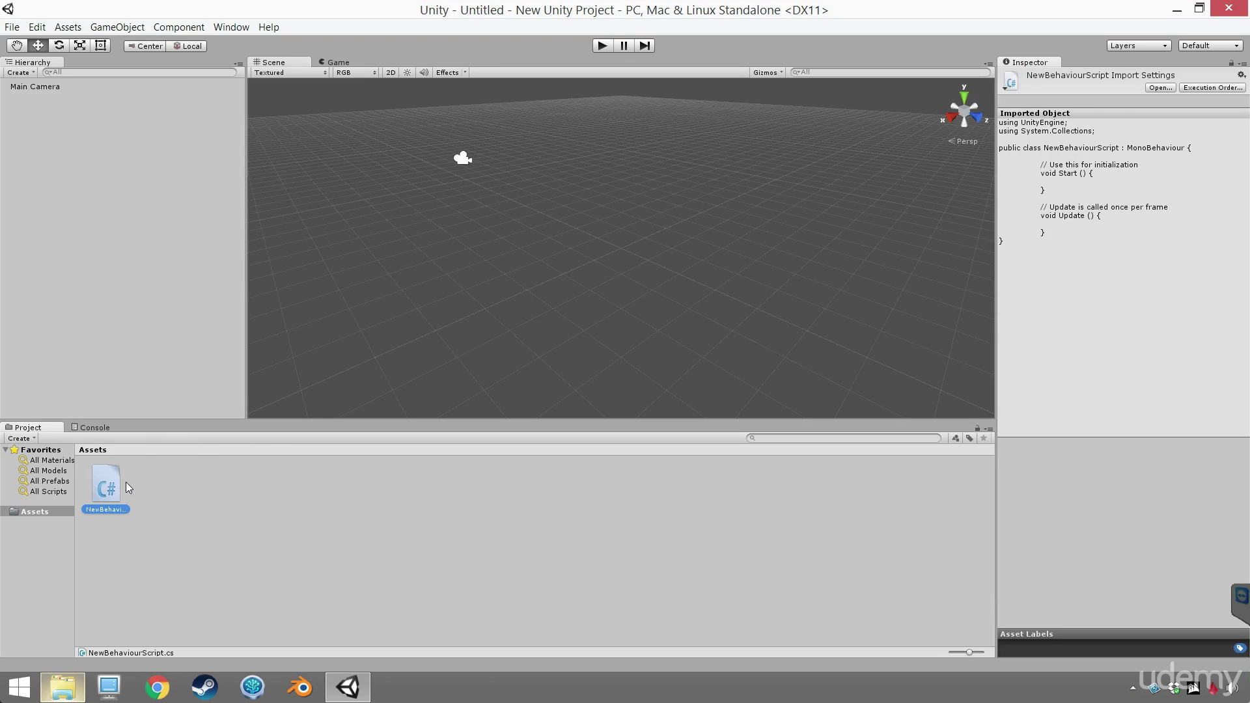
Open NewBehaviourScript in MonoDevelop and add the text "hello" on line 16, below the class.
{"action": "double_click", "coordinate": [106, 487]}
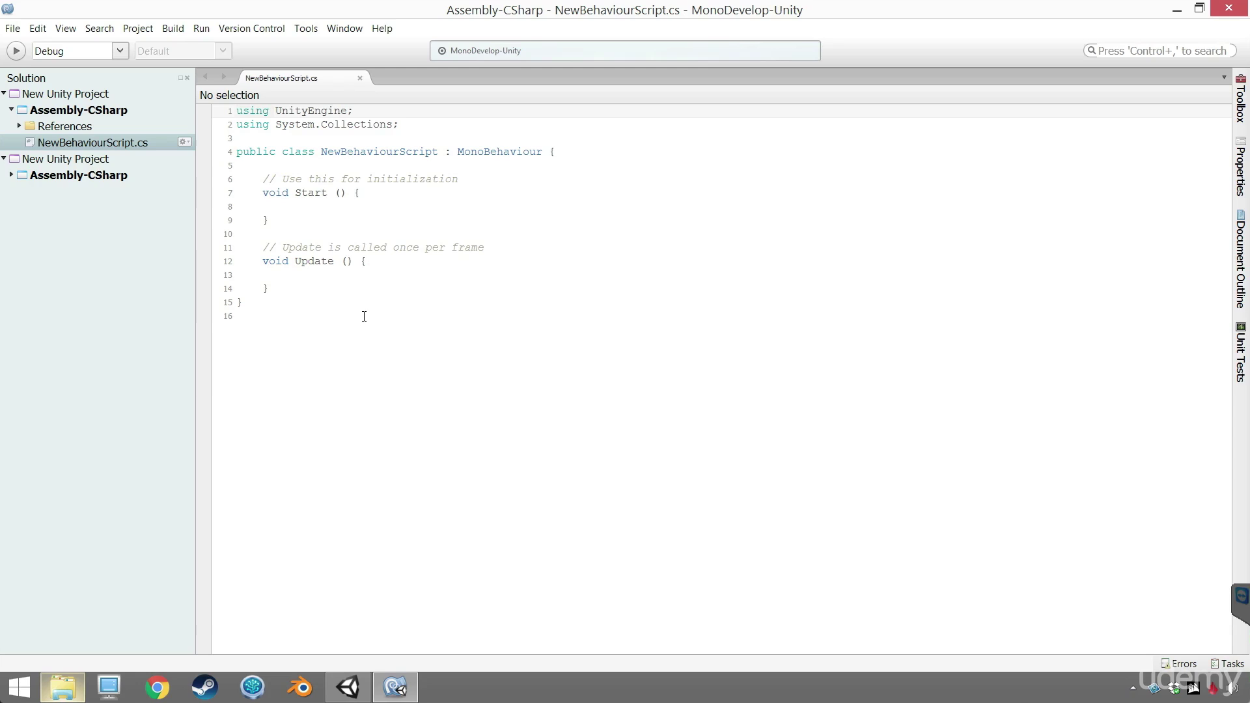
{"action": "left_click", "coordinate": [297, 331]}
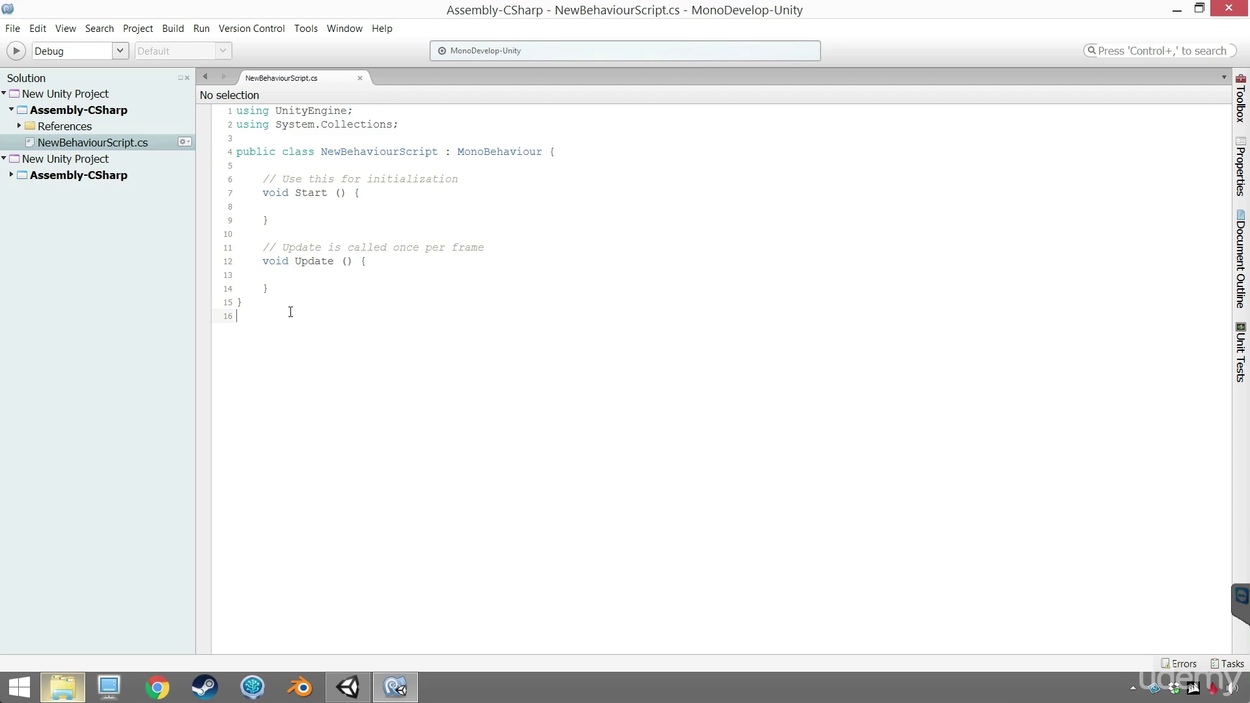
{"action": "type", "text": "hello"}
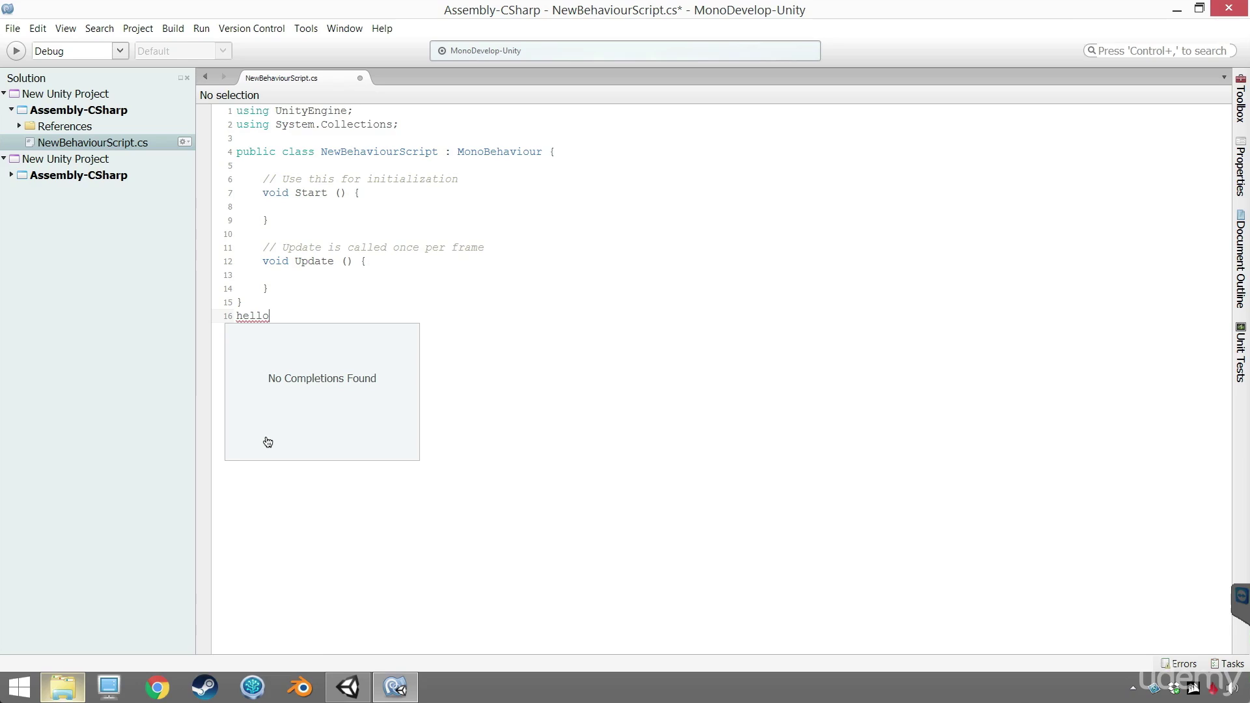
Check NewBehaviourScript.cs in the project's Assets folder in File Explorer and return to MonoDevelop.
{"action": "key", "text": "super"}
{"action": "key", "text": "super"}
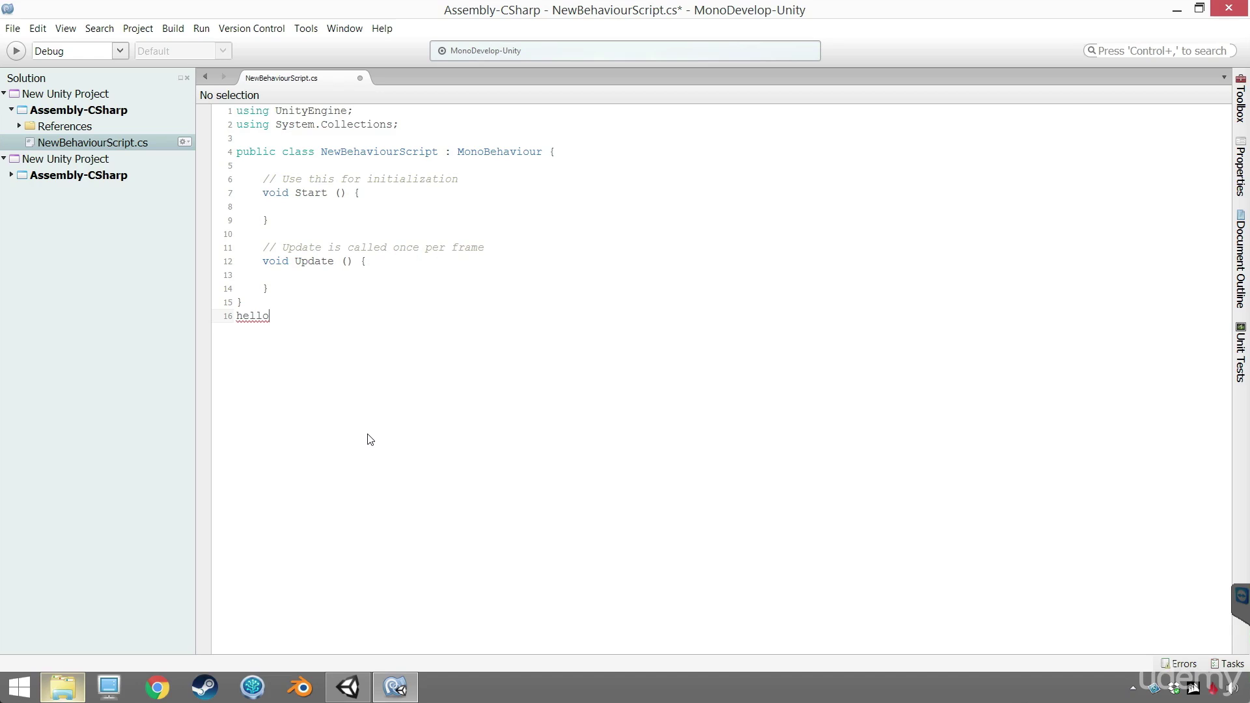
{"action": "left_click", "coordinate": [62, 689]}
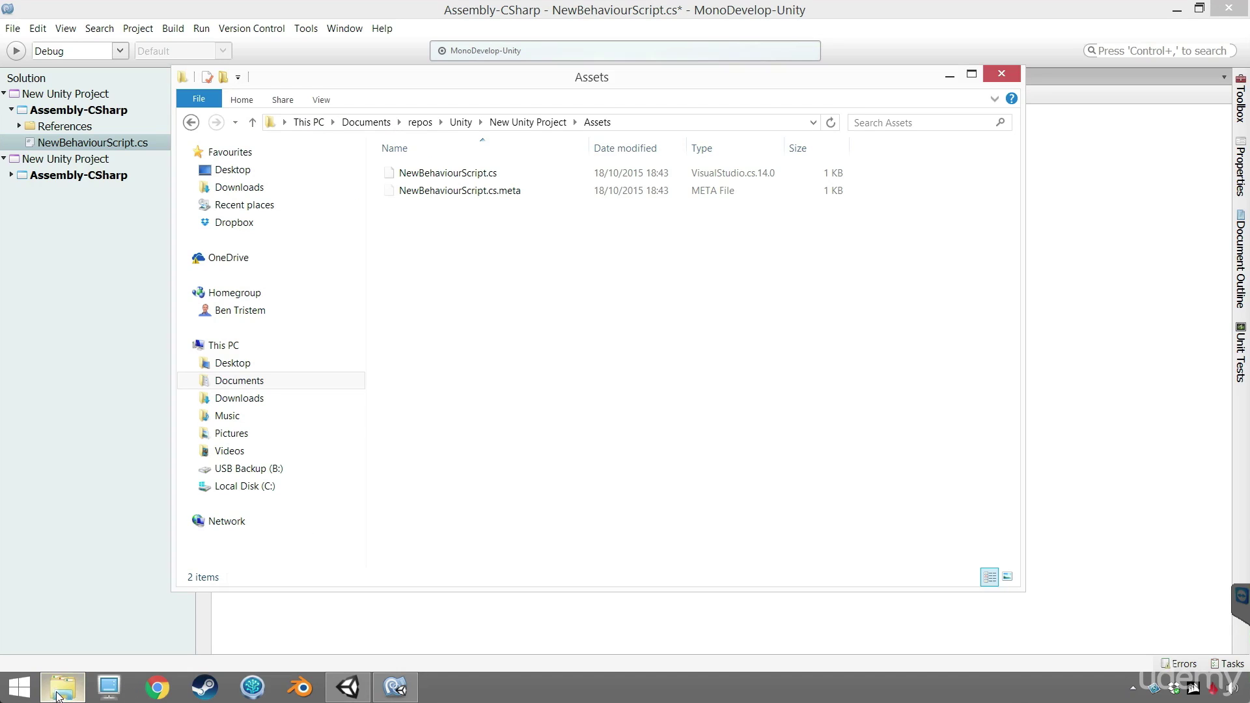
{"action": "left_click", "coordinate": [459, 175]}
{"action": "left_click", "coordinate": [143, 311]}
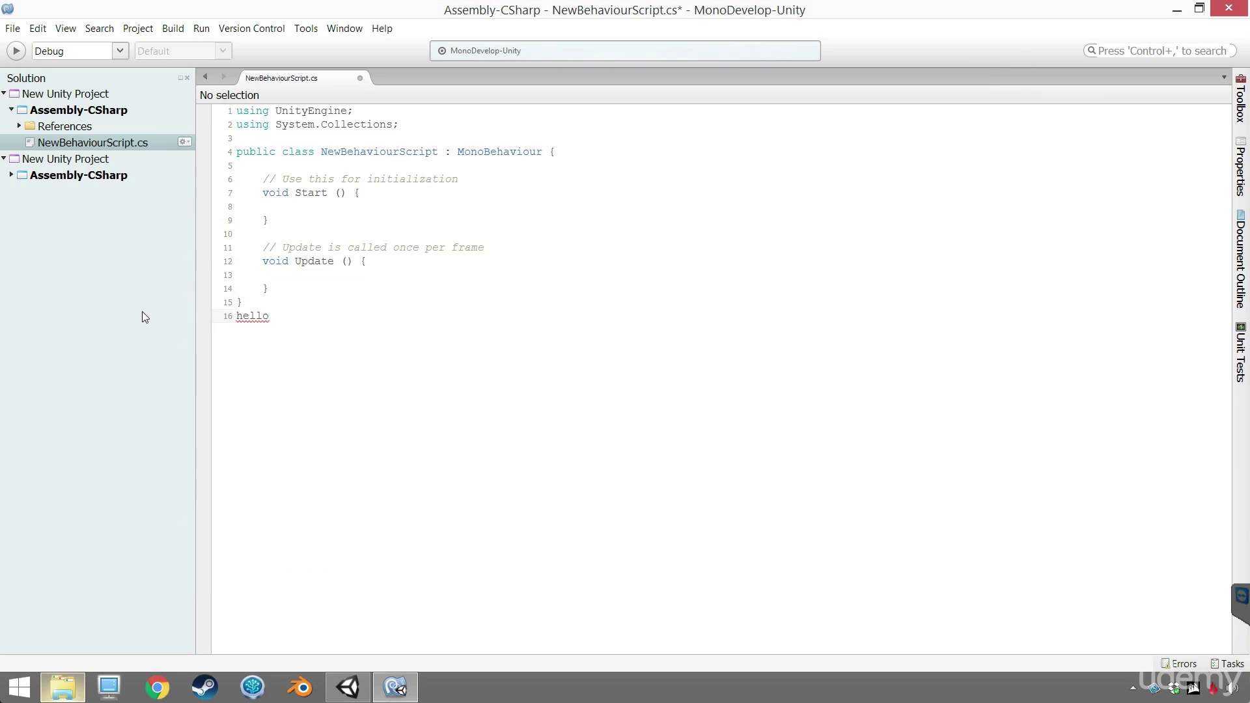
Save all open files in MonoDevelop, including the edited NewBehaviourScript.cs.
{"action": "key", "text": "super+s"}
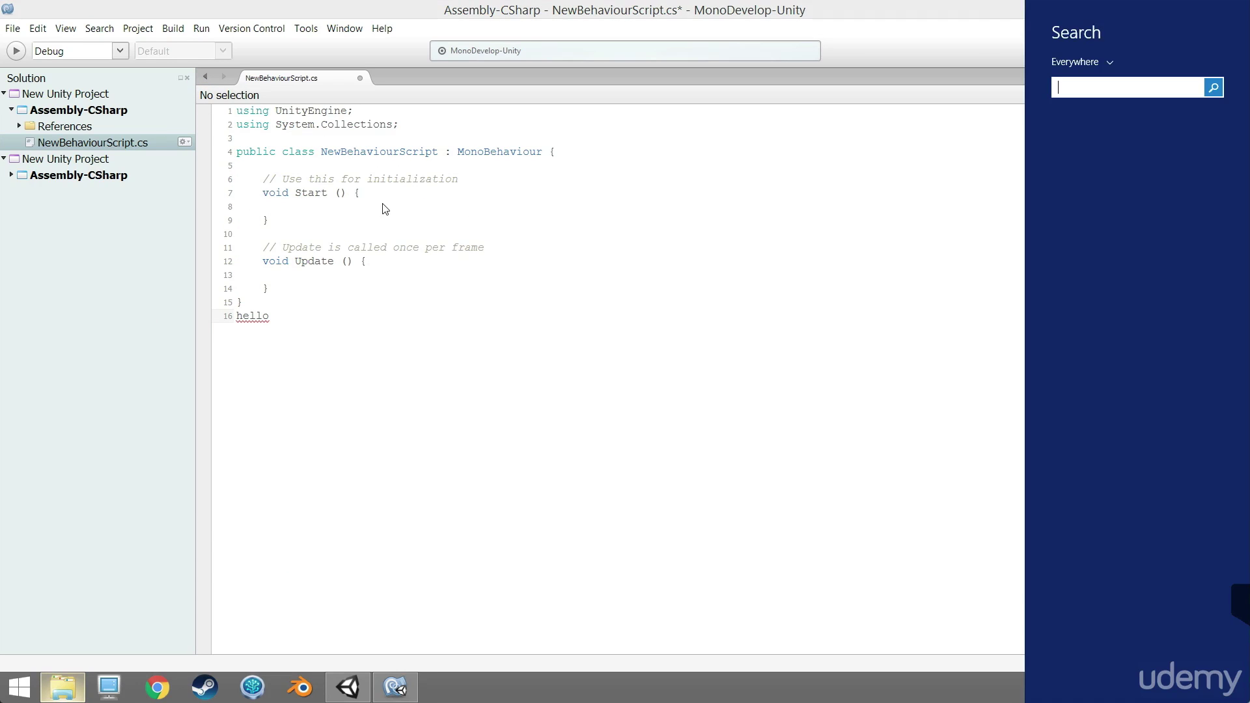
{"action": "left_click", "coordinate": [383, 204]}
{"action": "left_click", "coordinate": [14, 31]}
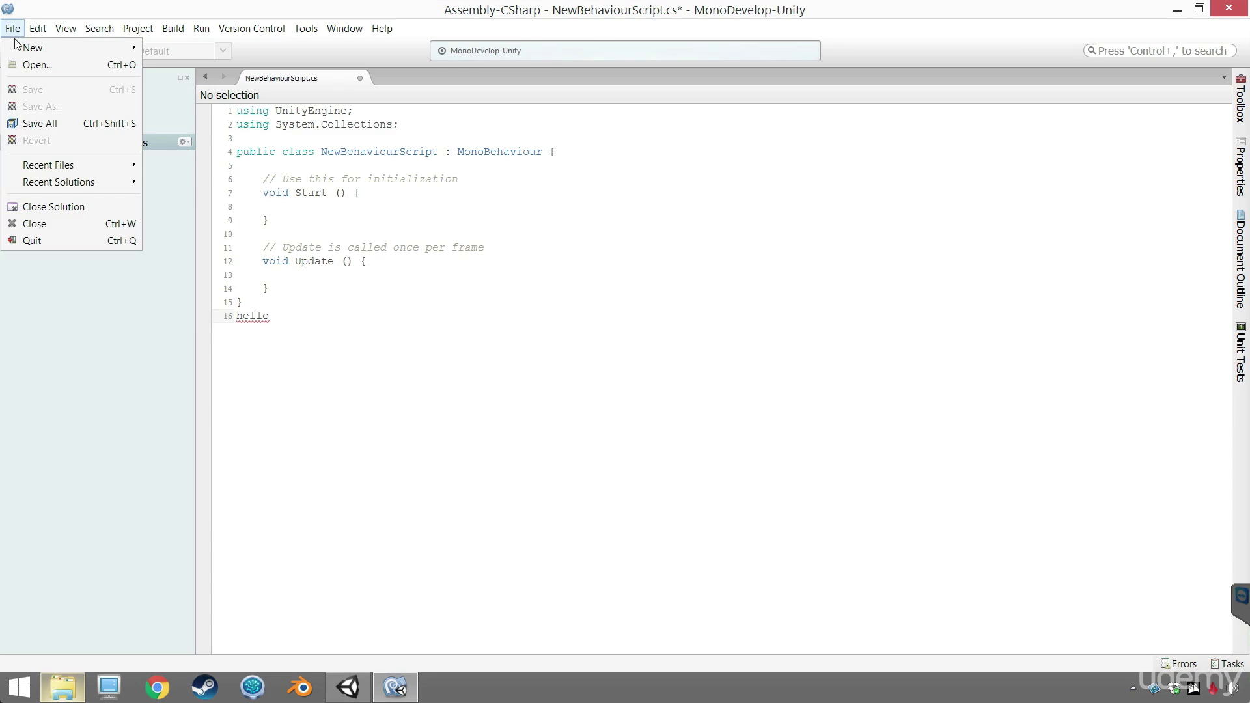
{"action": "left_click", "coordinate": [62, 124]}
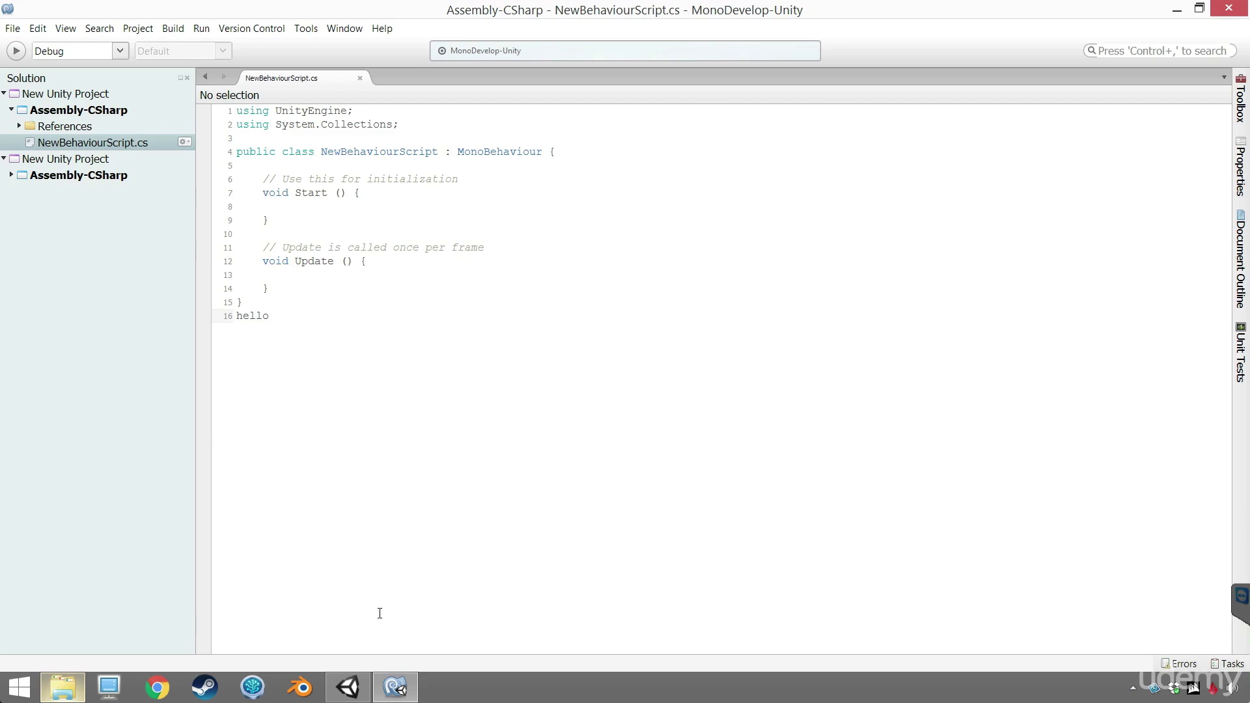
Switch to Unity and delete NewBehaviourScript from the Assets folder.
{"action": "left_click", "coordinate": [351, 684]}
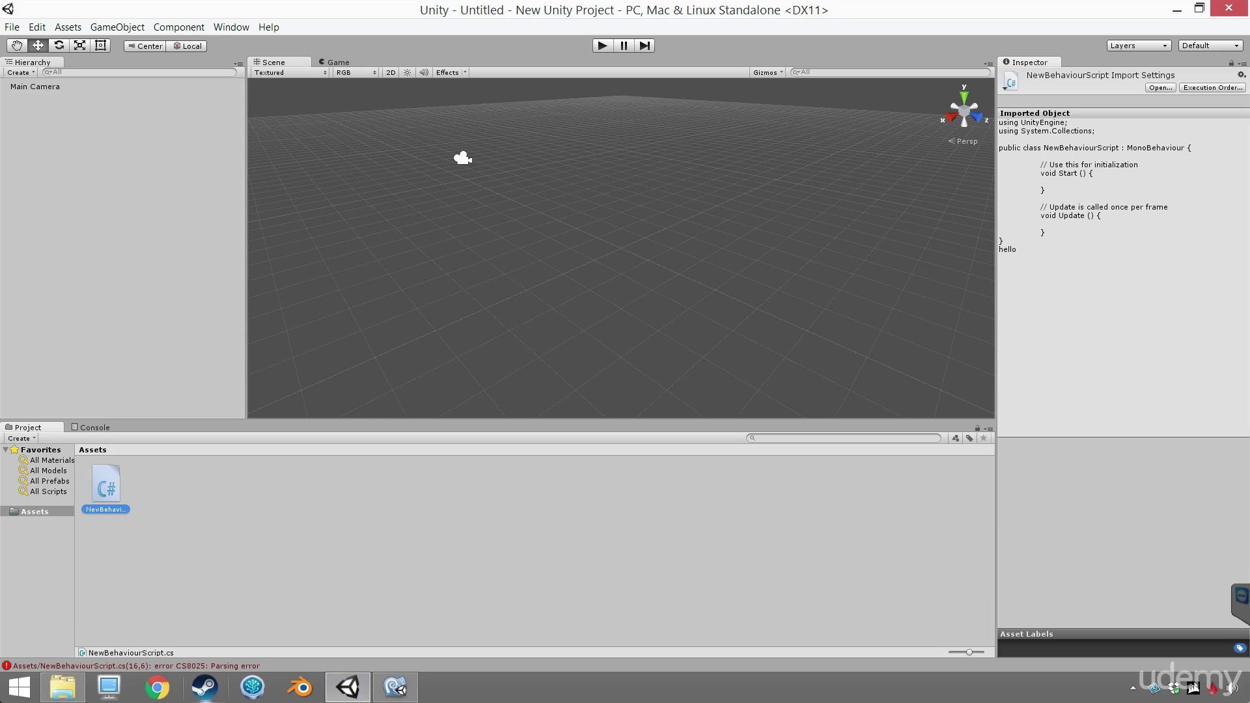
{"action": "right_click", "coordinate": [106, 476]}
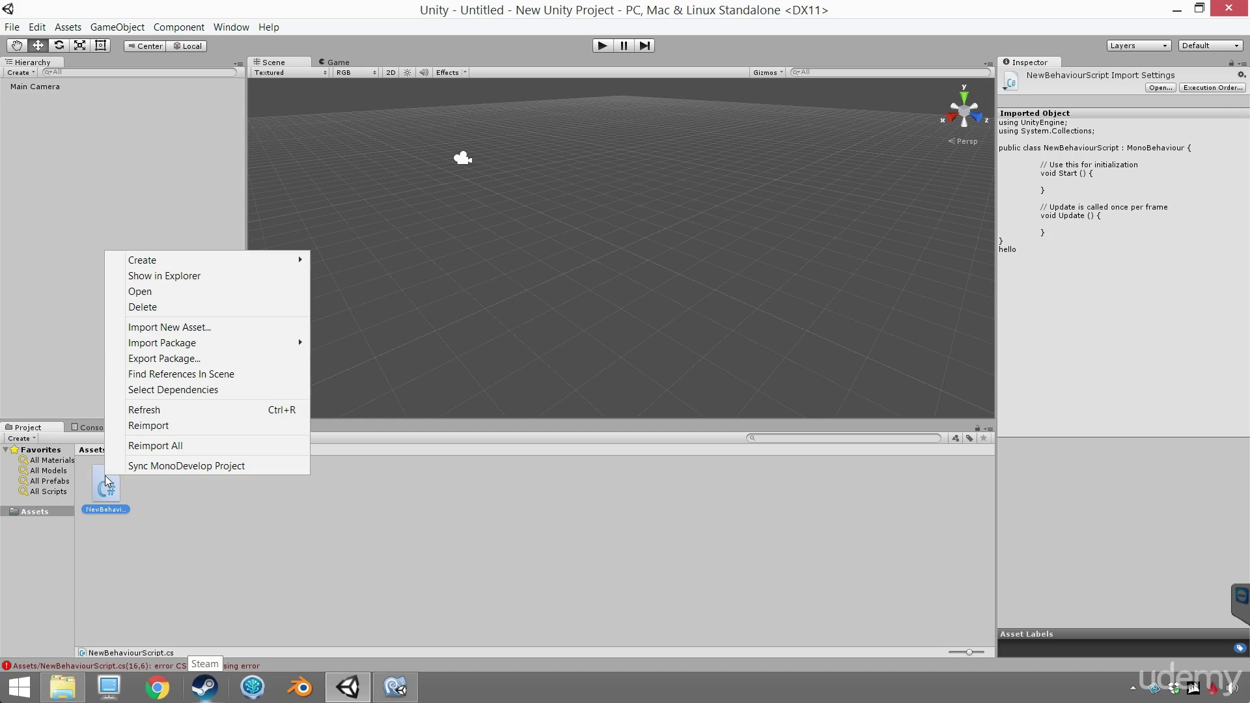
{"action": "left_click", "coordinate": [172, 307]}
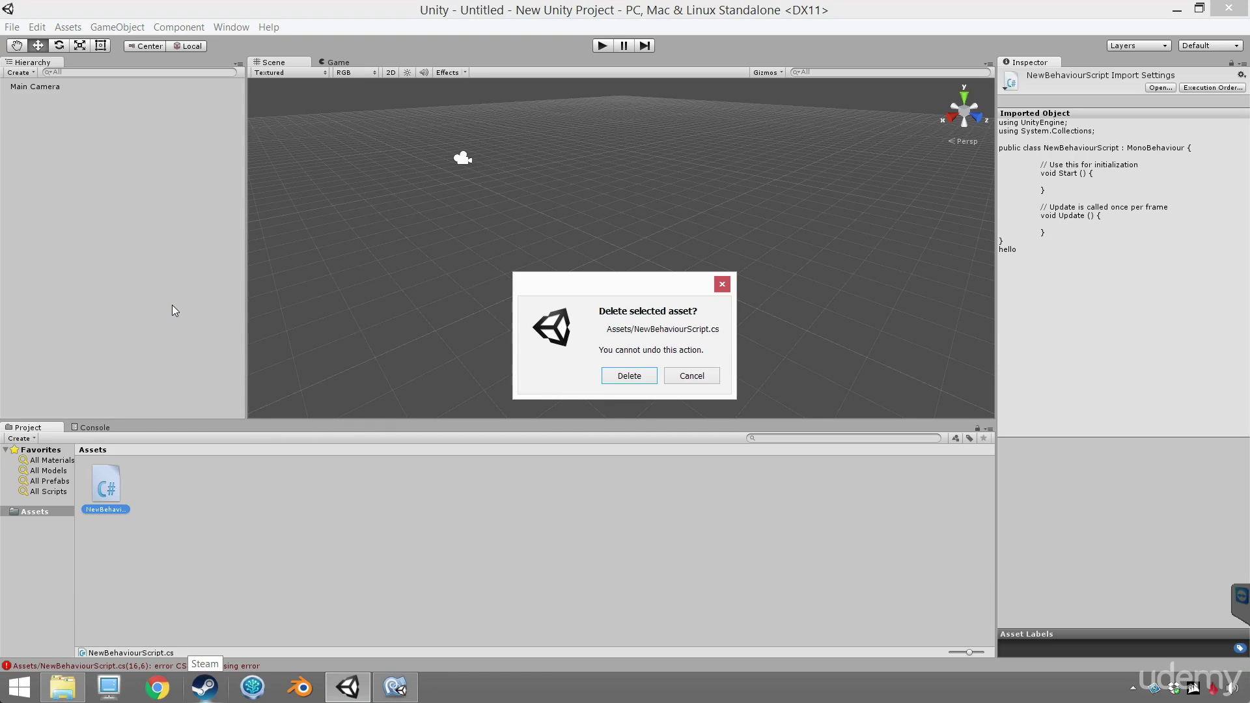
{"action": "left_click", "coordinate": [632, 379]}
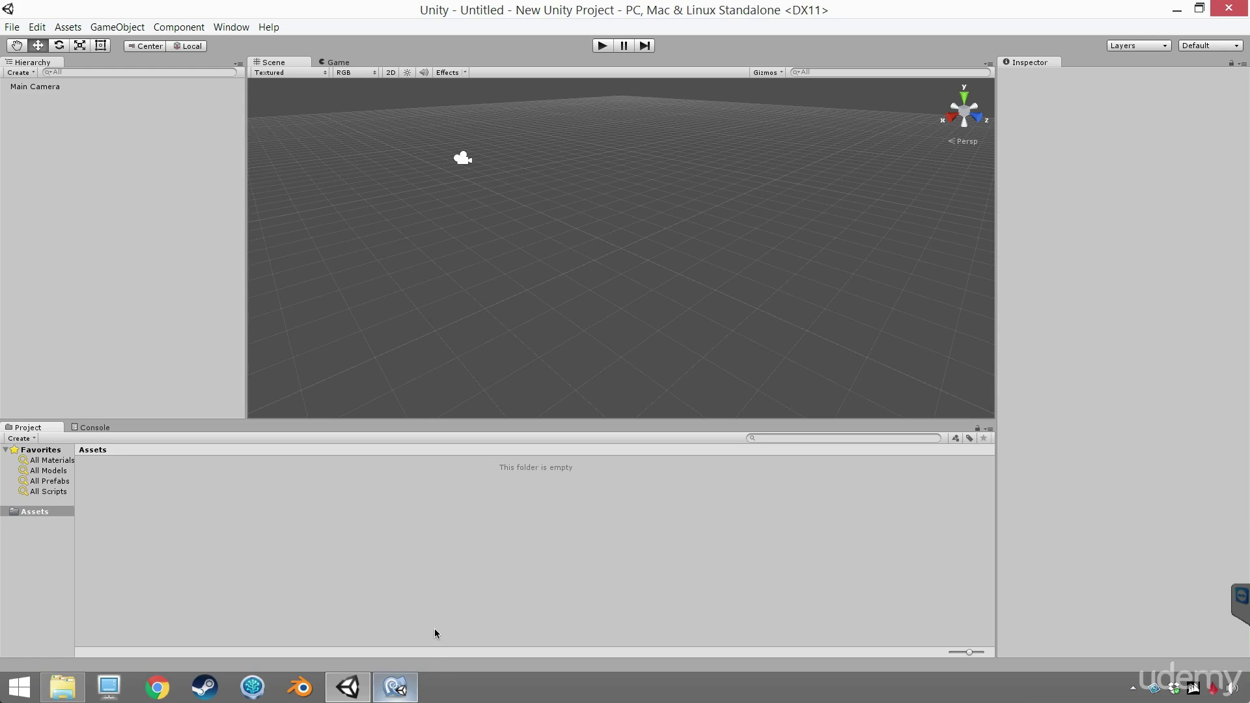
{"action": "right_click", "coordinate": [284, 551]}
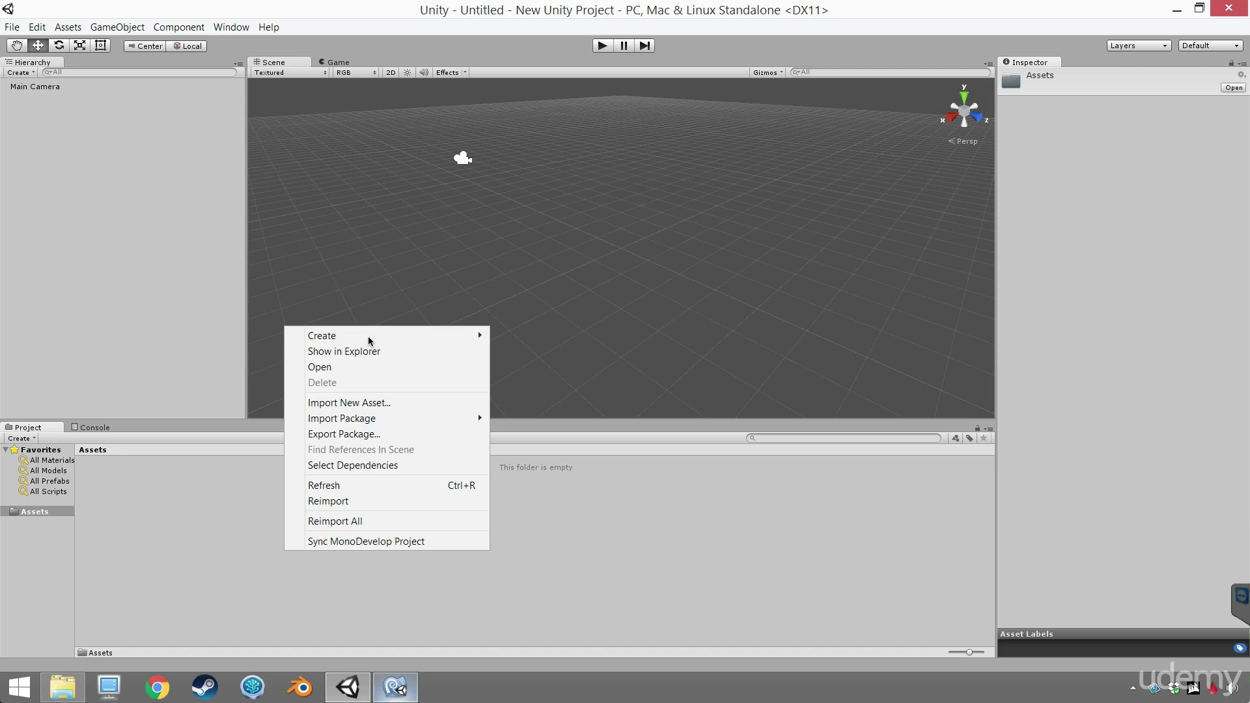
{"action": "left_click", "coordinate": [347, 618]}
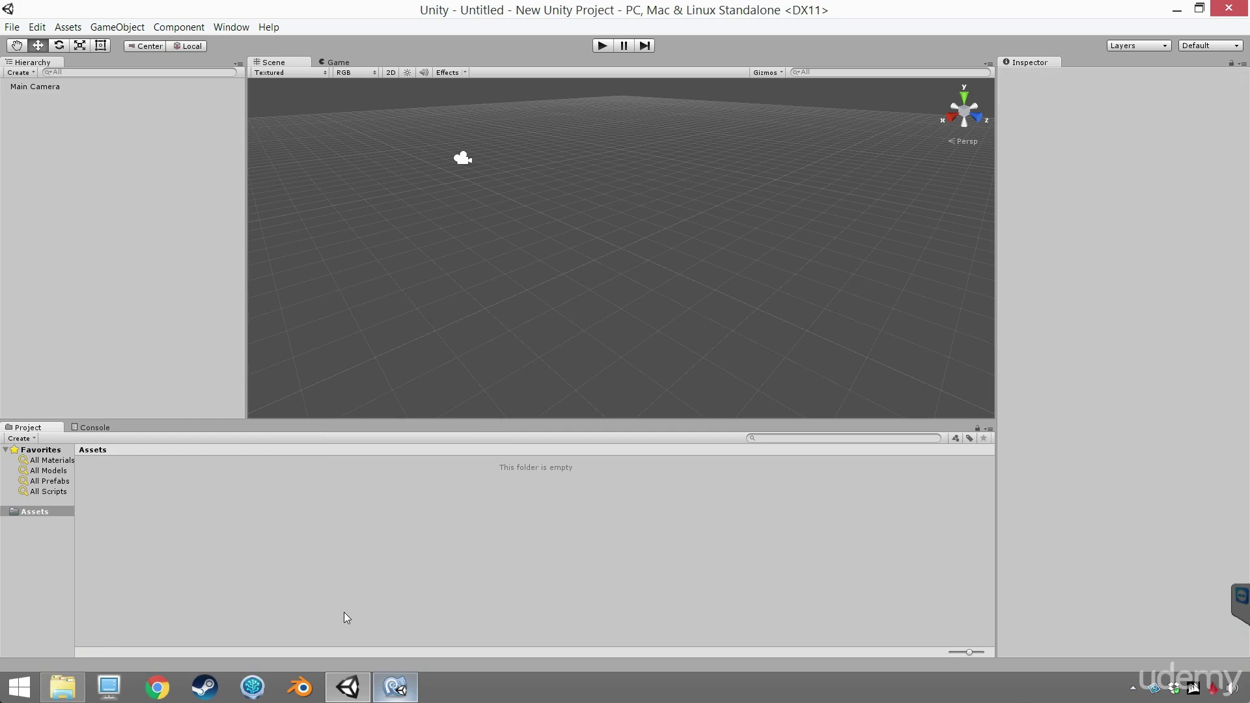
Close MonoDevelop and the Unity editor.
{"action": "left_click", "coordinate": [395, 689]}
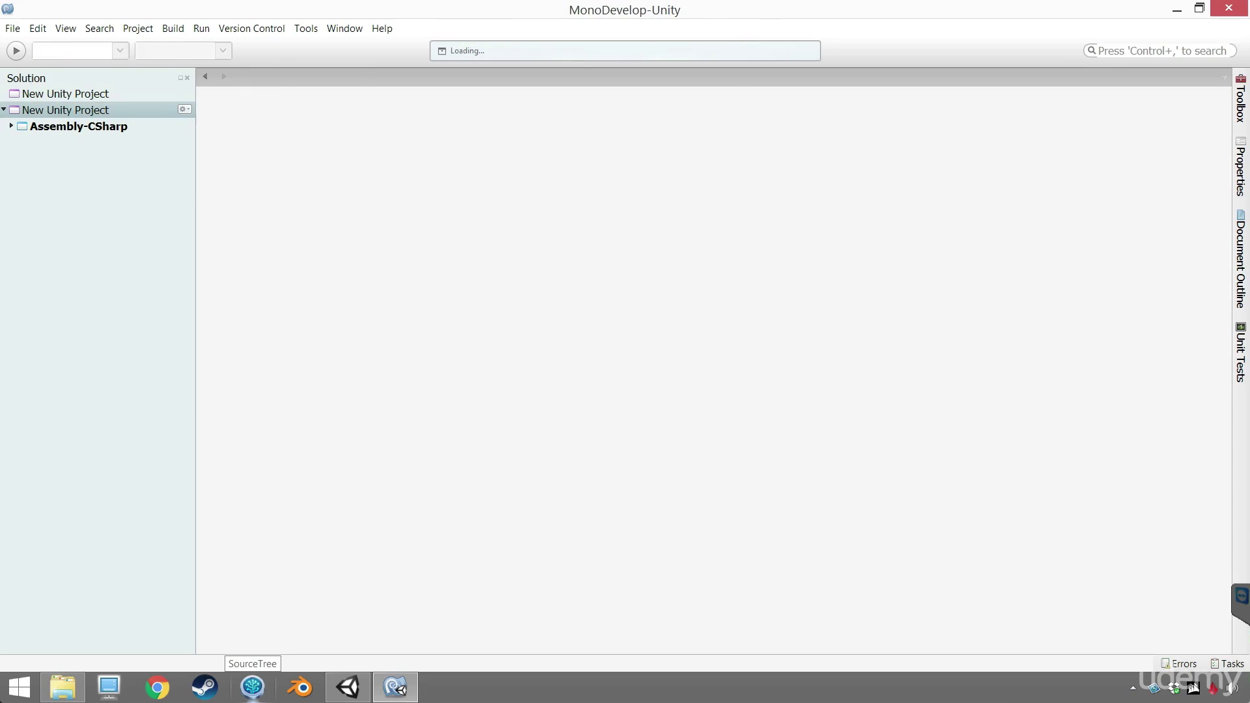
{"action": "left_click", "coordinate": [1244, 12]}
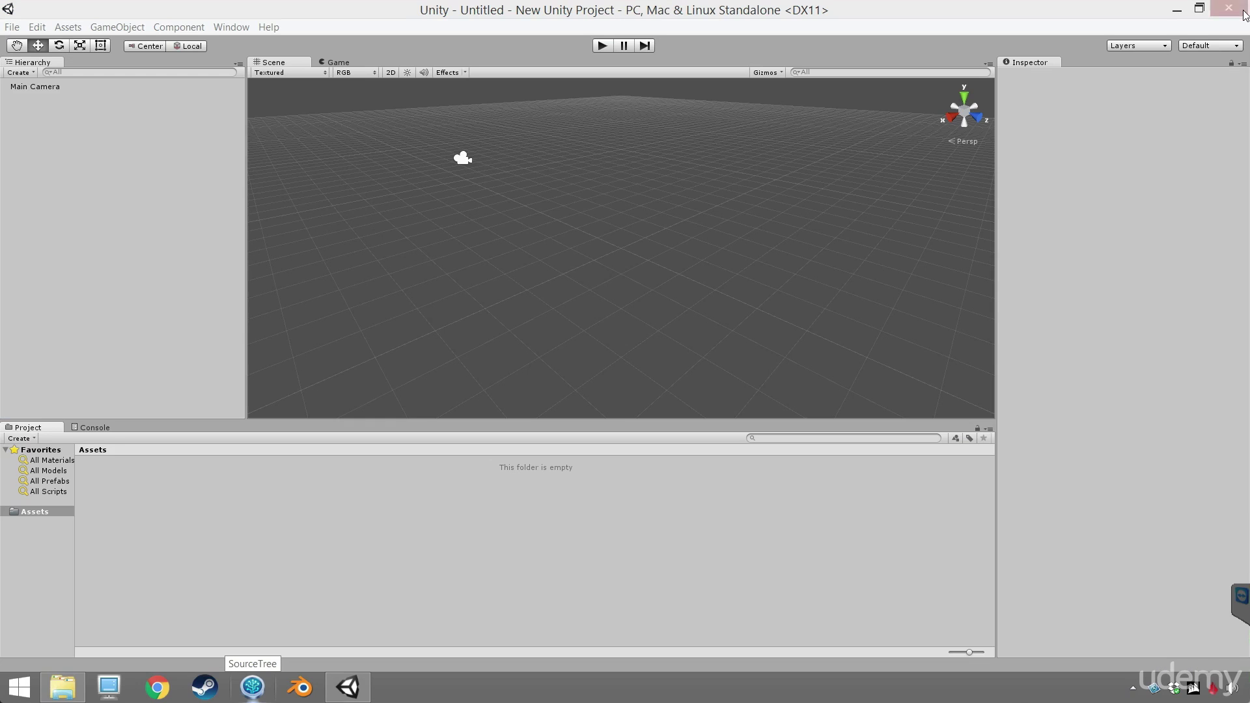
{"action": "left_click", "coordinate": [504, 554]}
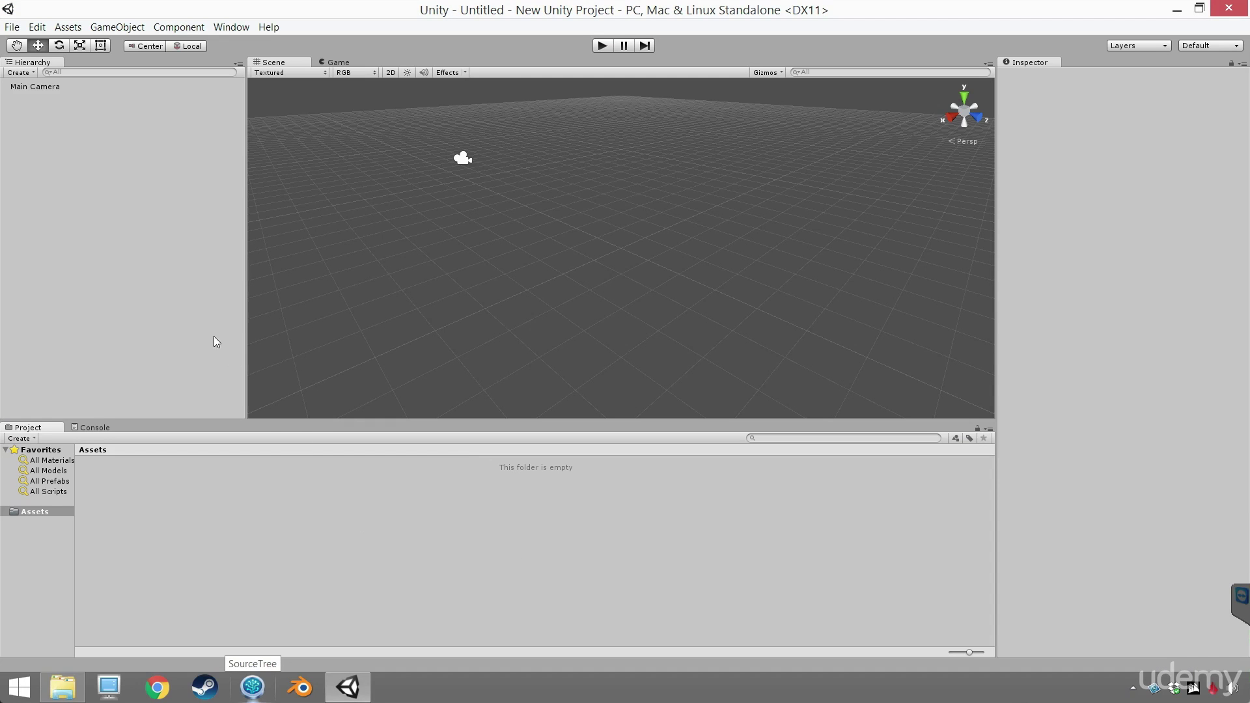
{"action": "left_click", "coordinate": [1226, 12]}
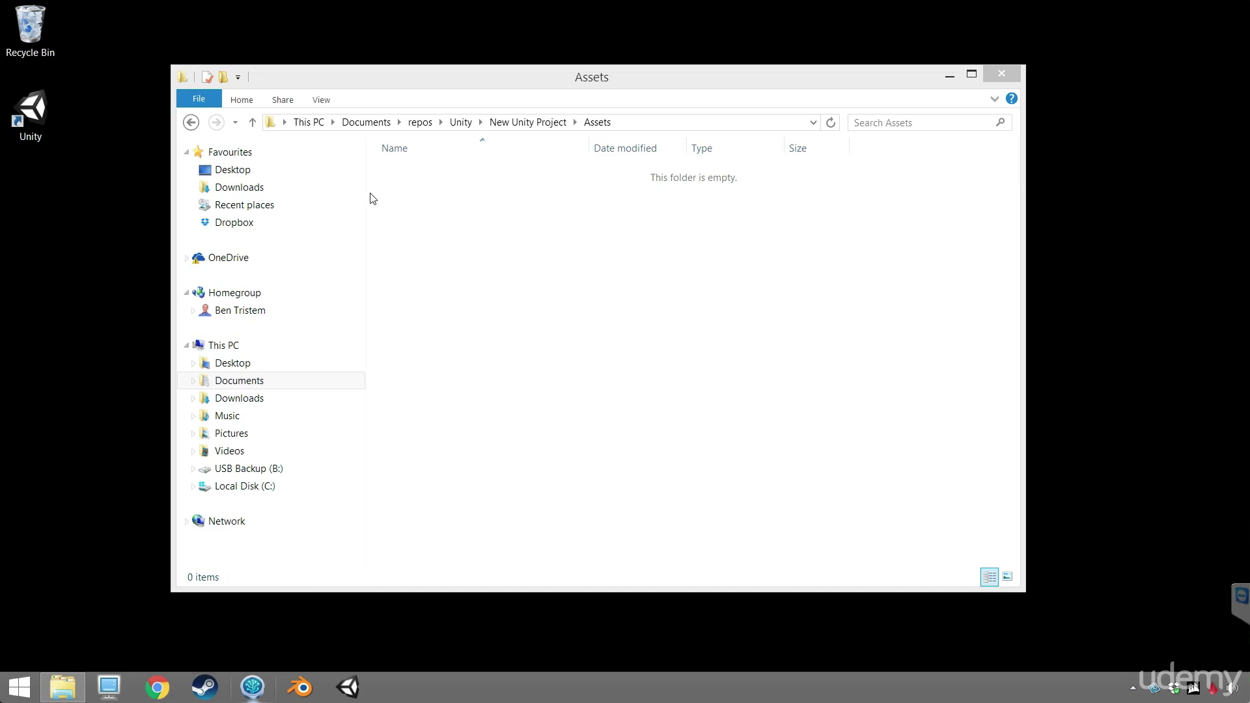
Go to the Documents\repos\Unity folder in File Explorer.
{"action": "left_click", "coordinate": [266, 387]}
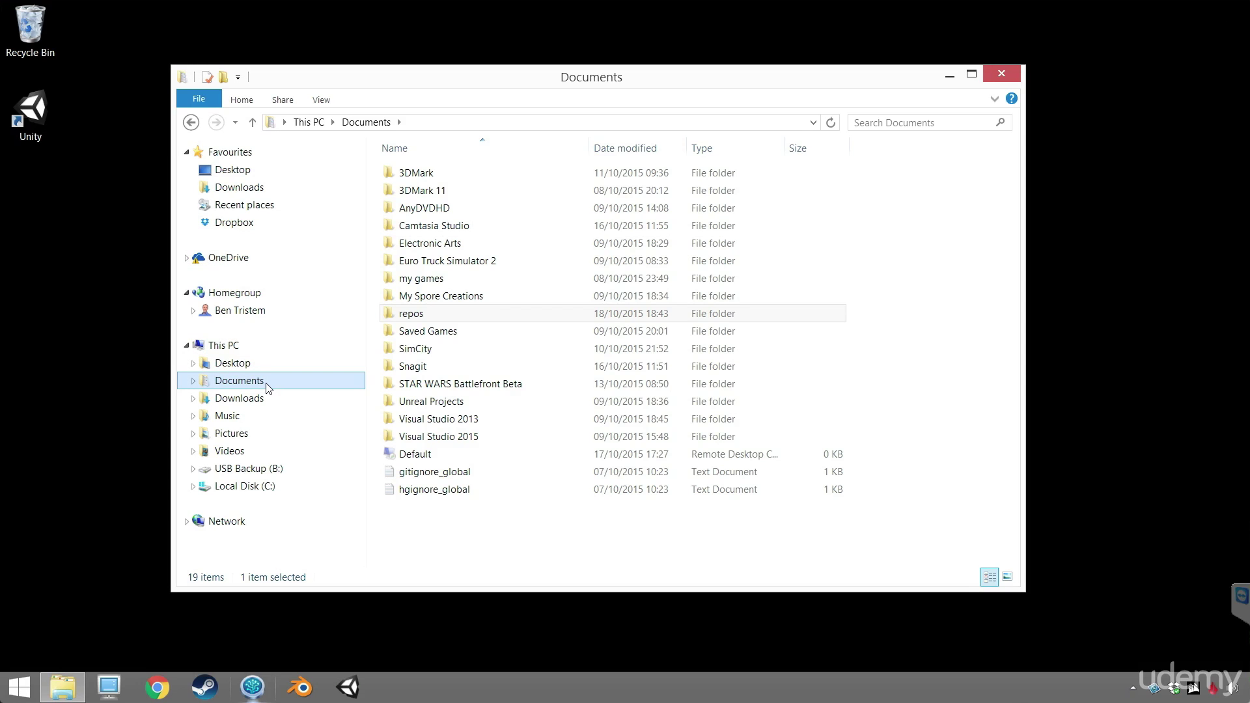
{"action": "double_click", "coordinate": [417, 330]}
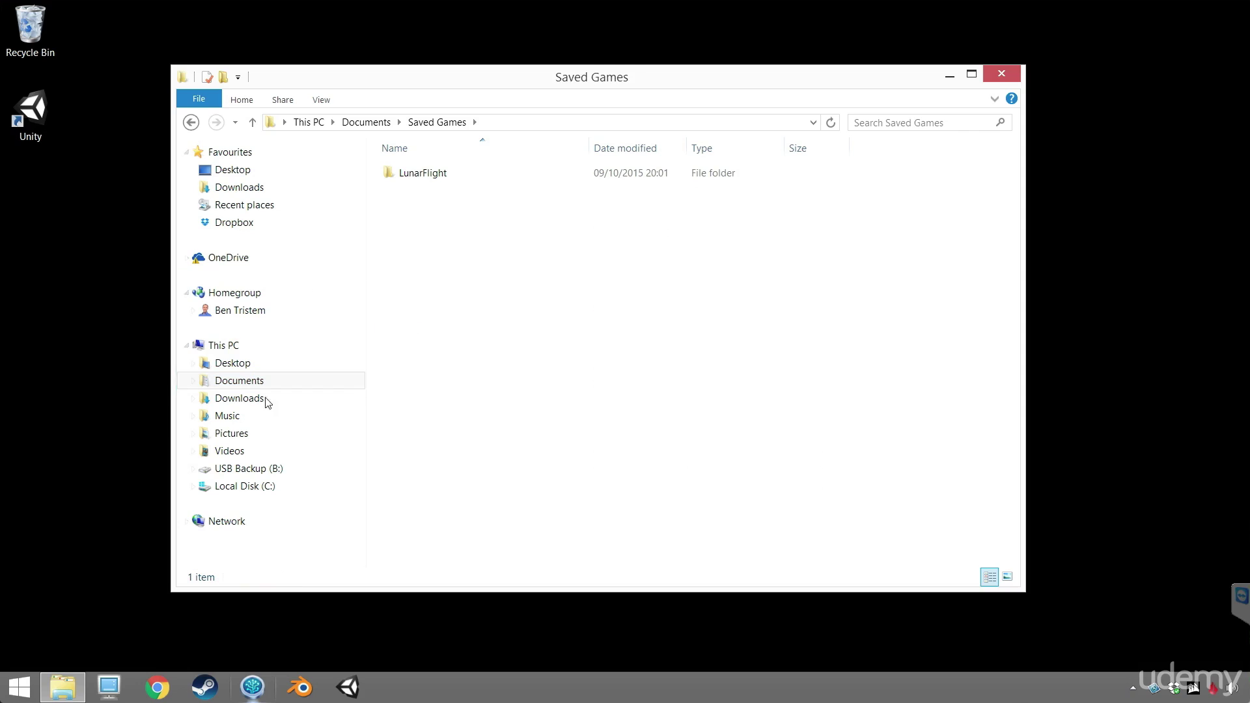
{"action": "left_click", "coordinate": [190, 123]}
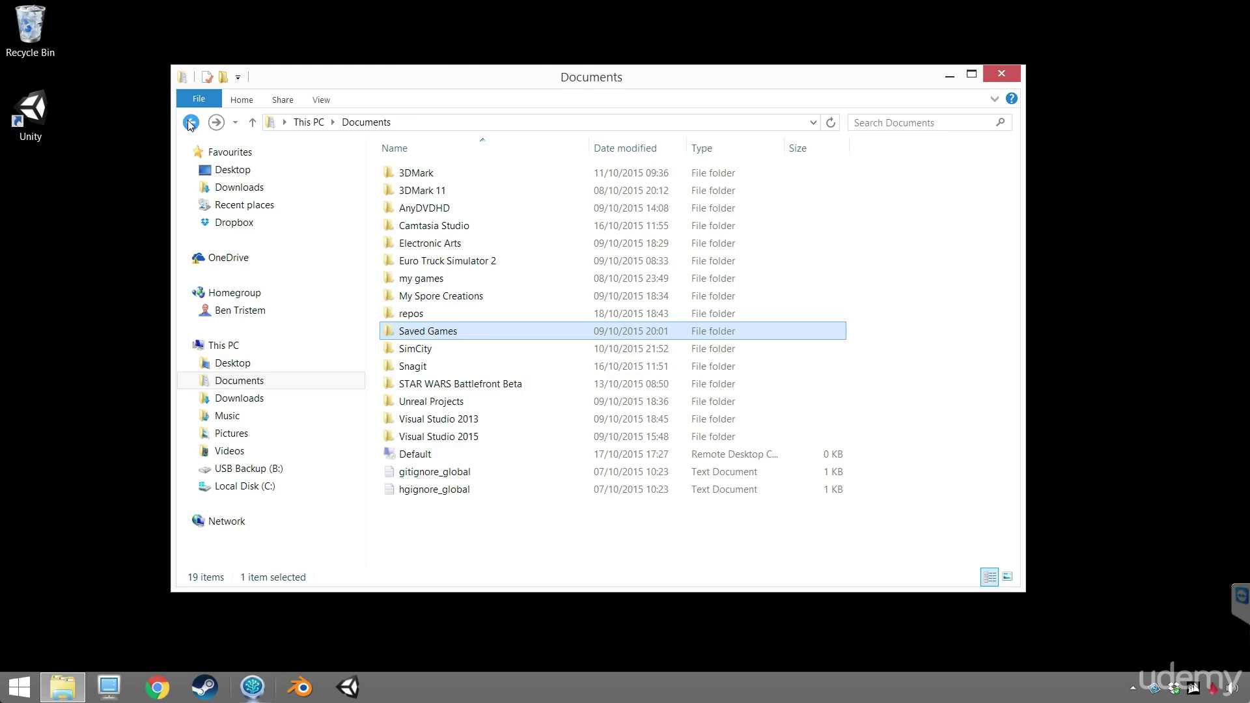
{"action": "double_click", "coordinate": [433, 314]}
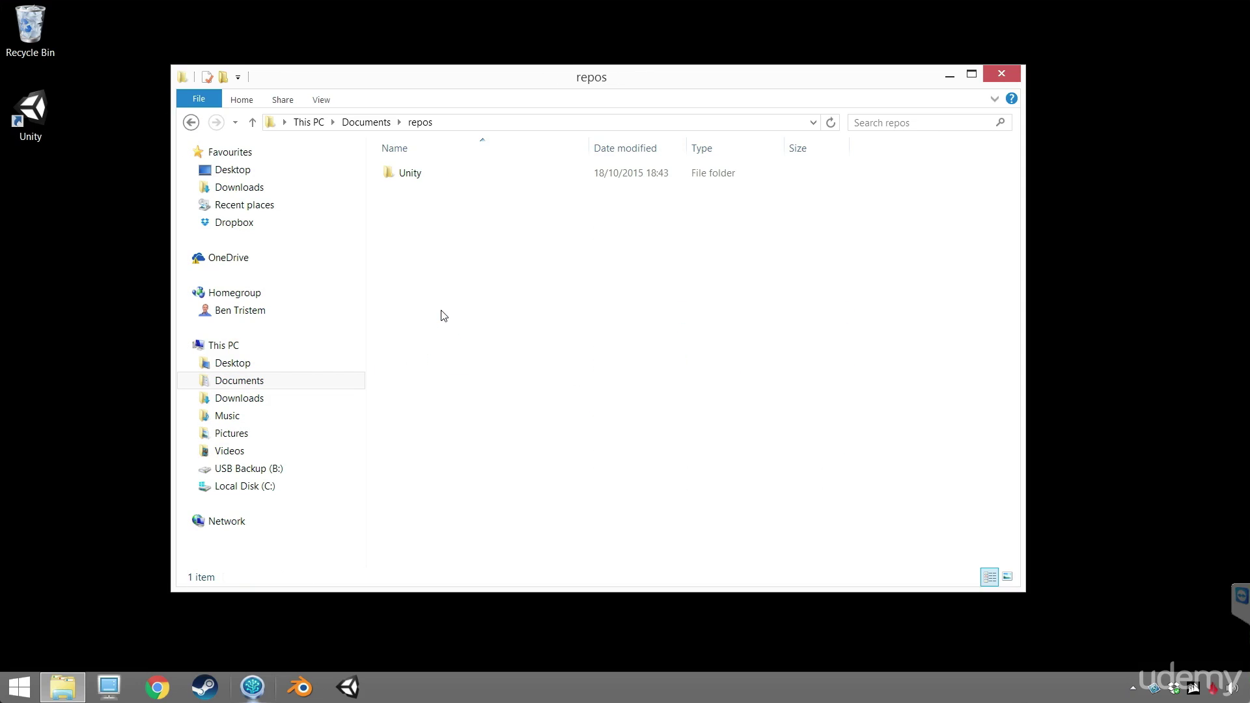
{"action": "double_click", "coordinate": [428, 175]}
Rename the New Unity Project folder as First Test Project.
{"action": "left_click", "coordinate": [446, 176]}
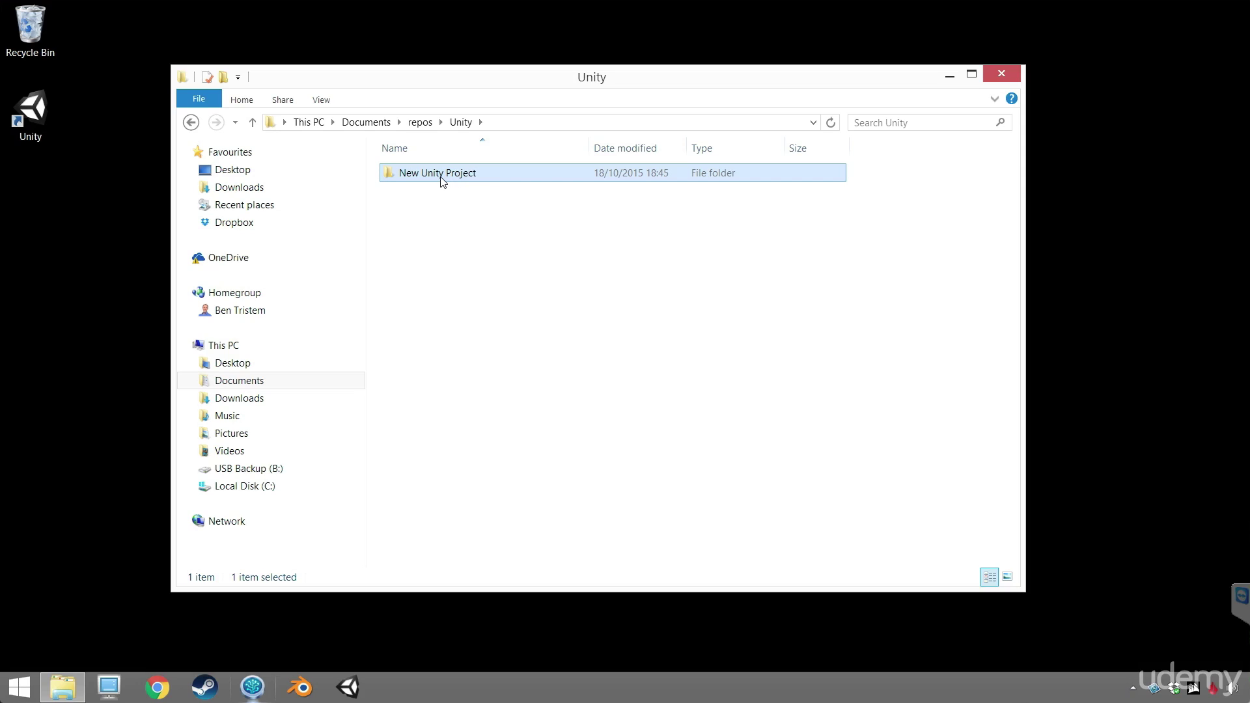
{"action": "left_click", "coordinate": [441, 174]}
{"action": "type", "text": "First Test PRojec"}
{"action": "key", "text": "BackSpace"}
{"action": "key", "text": "BackSpace"}
{"action": "key", "text": "BackSpace"}
{"action": "key", "text": "BackSpace"}
{"action": "key", "text": "BackSpace"}
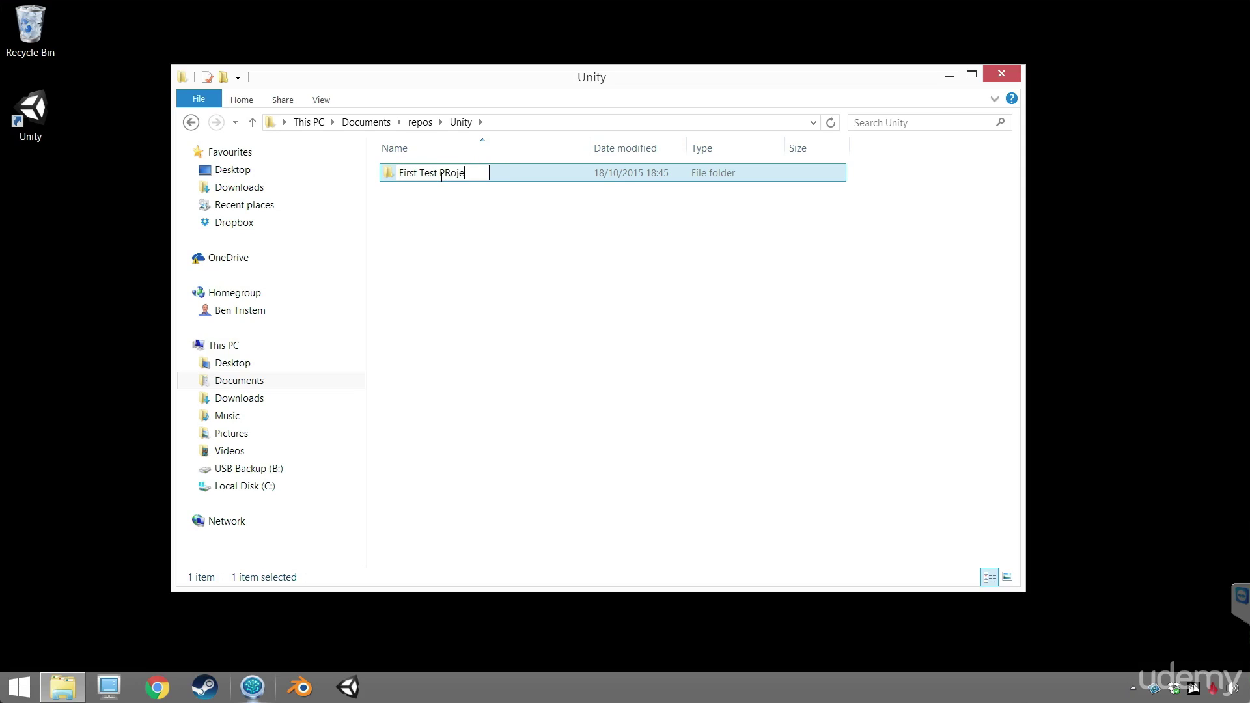
{"action": "type", "text": "roject"}
{"action": "key", "text": "Return"}
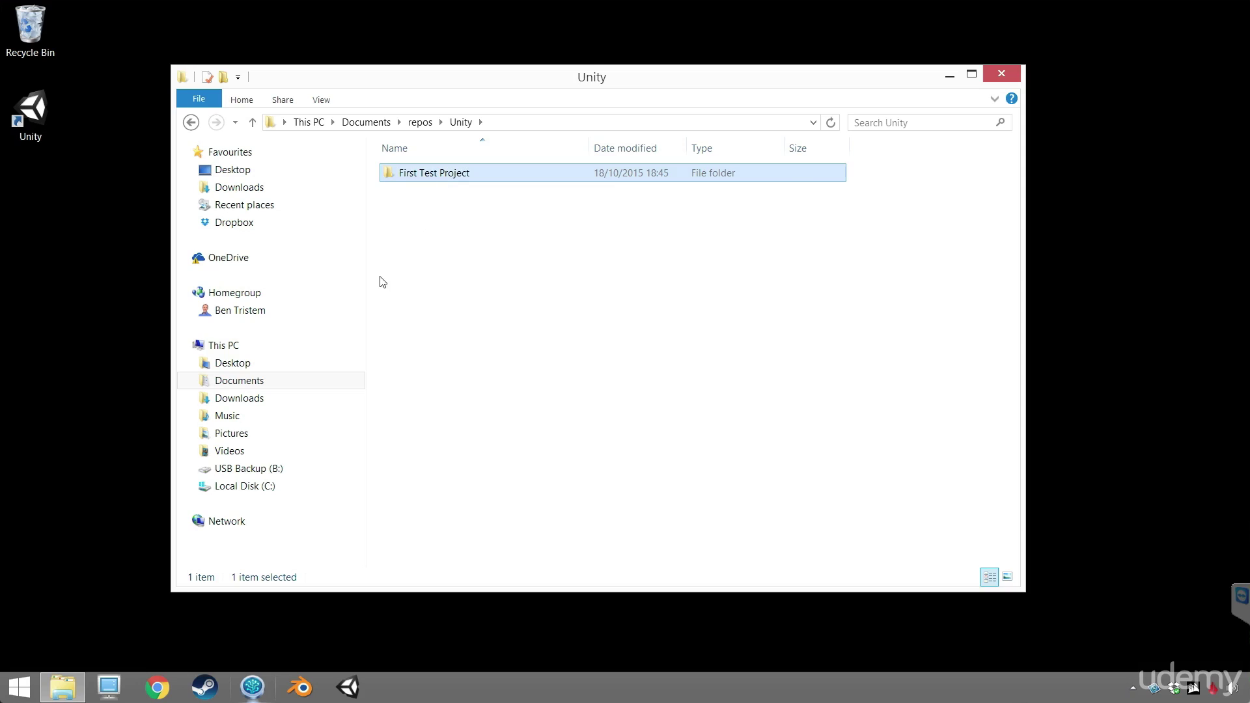
Launch Unity with First Test Project from the repos\Unity folder and close the editor again.
{"action": "left_click", "coordinate": [355, 687]}
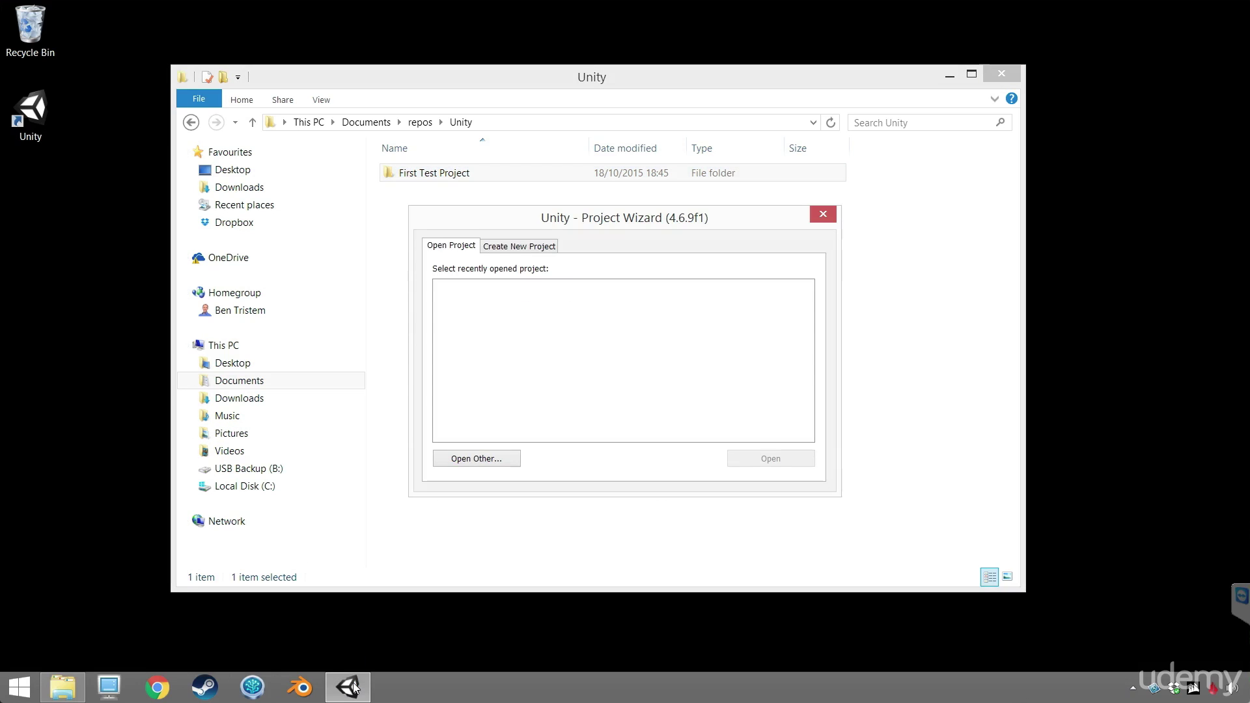
{"action": "left_click", "coordinate": [471, 458]}
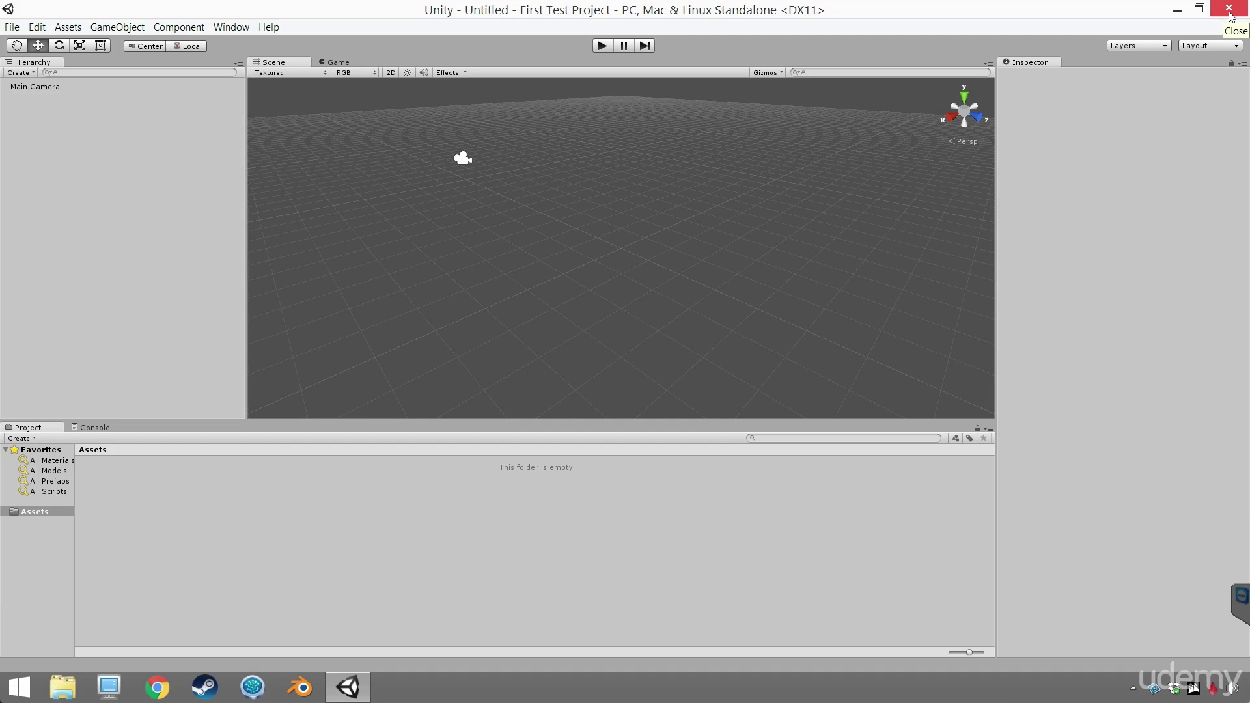
{"action": "left_click", "coordinate": [755, 437]}
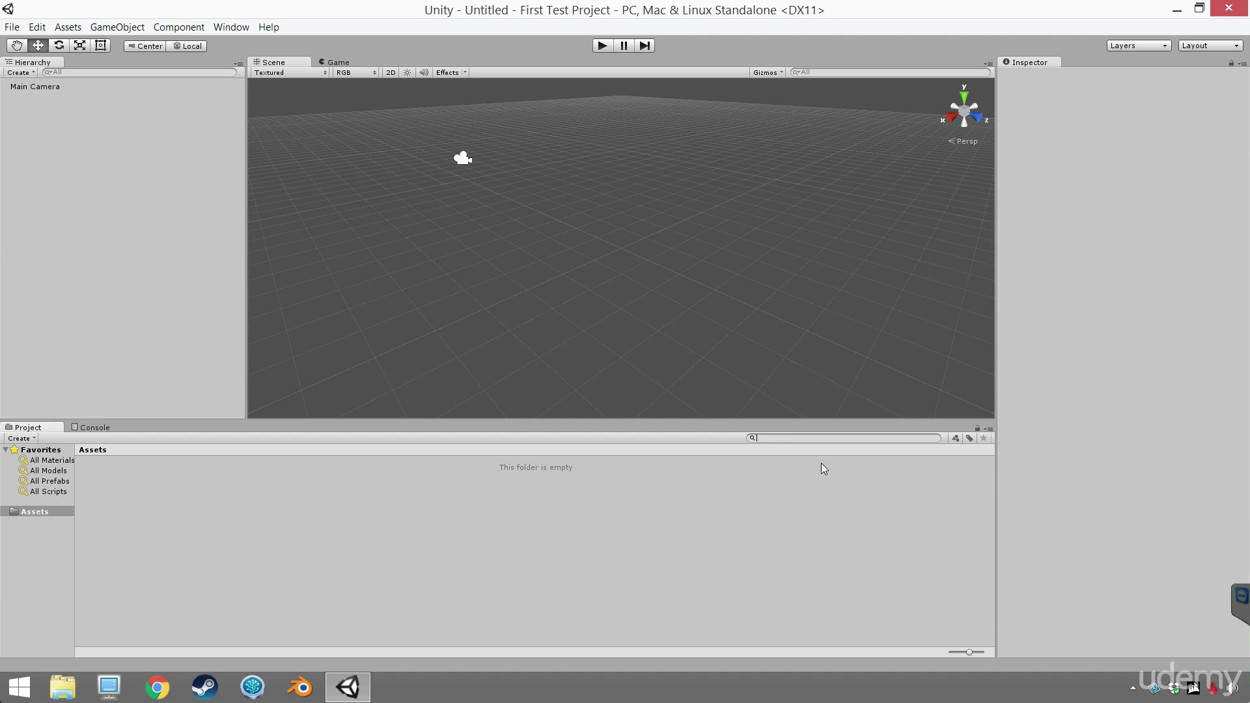
{"action": "left_click", "coordinate": [1235, 13]}
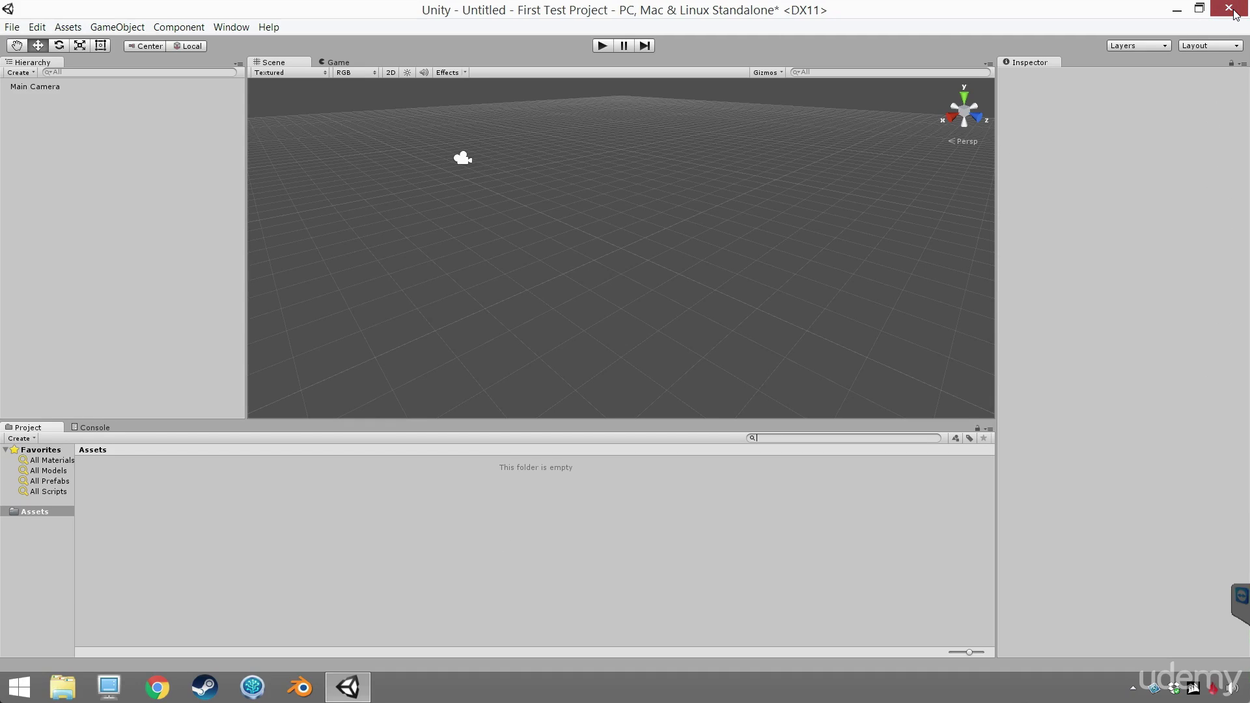